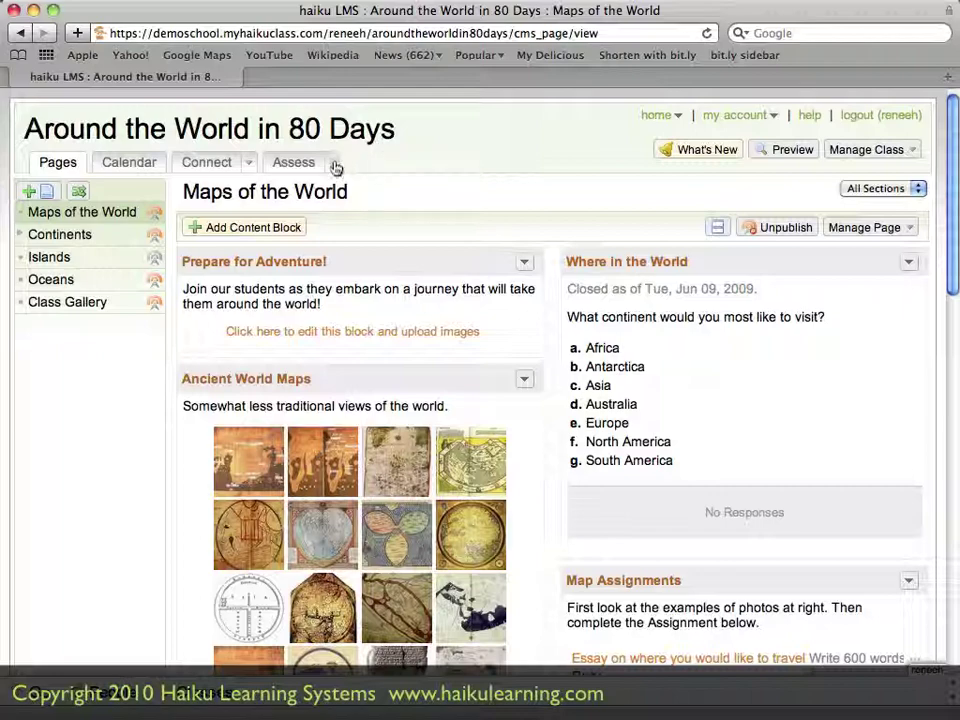
Step: Open the class grades and create a gradebook named Summer Term, keeping the default rounding, subtotal and notation settings
left_click(333, 164)
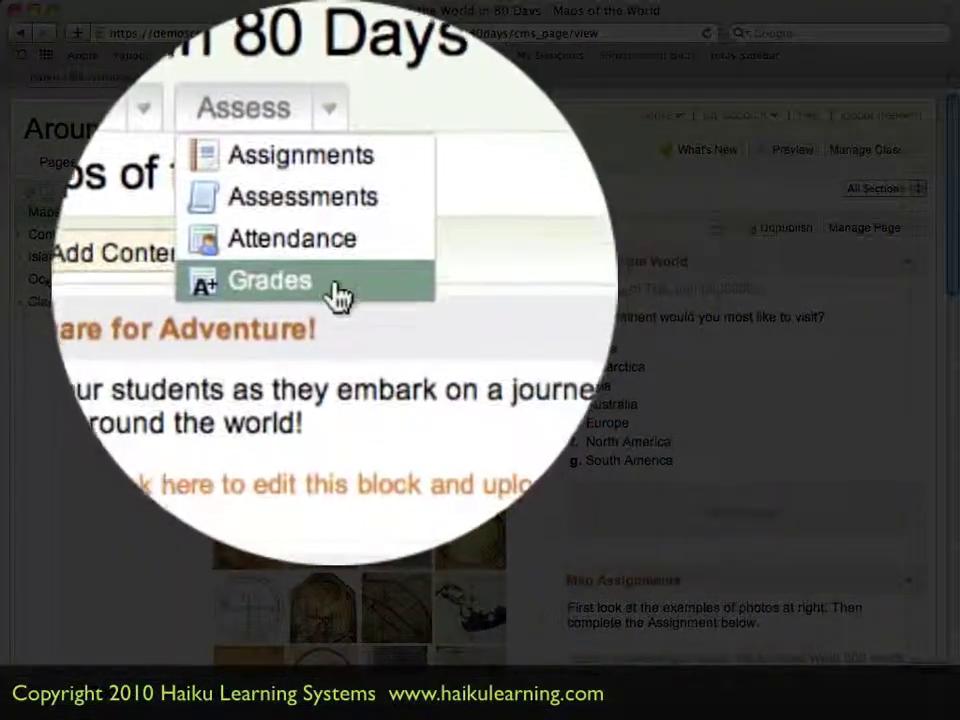
left_click(334, 241)
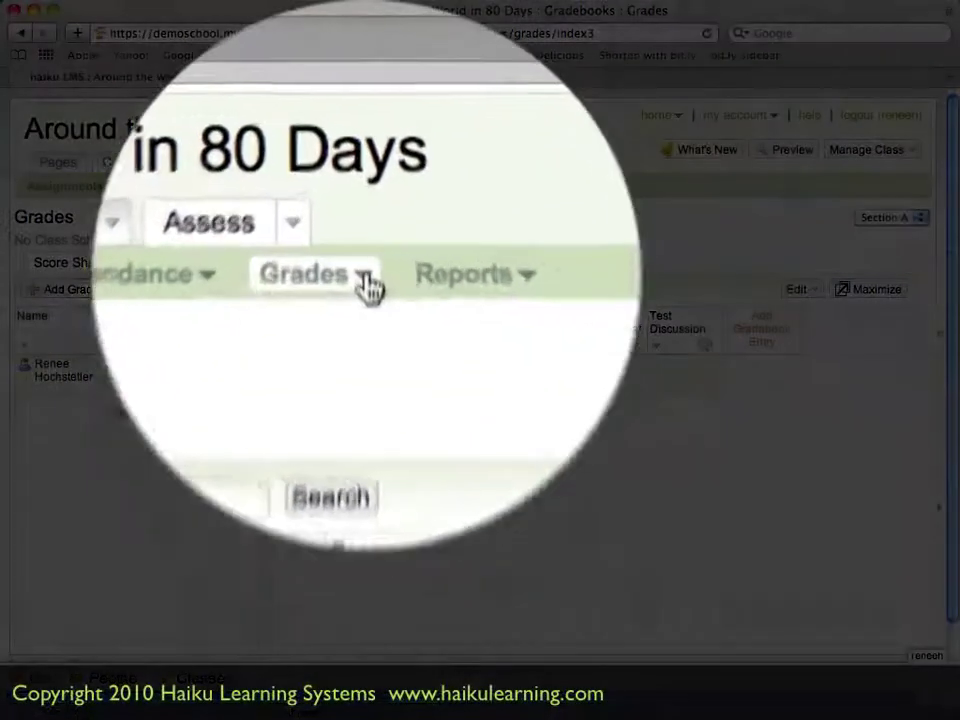
left_click(366, 190)
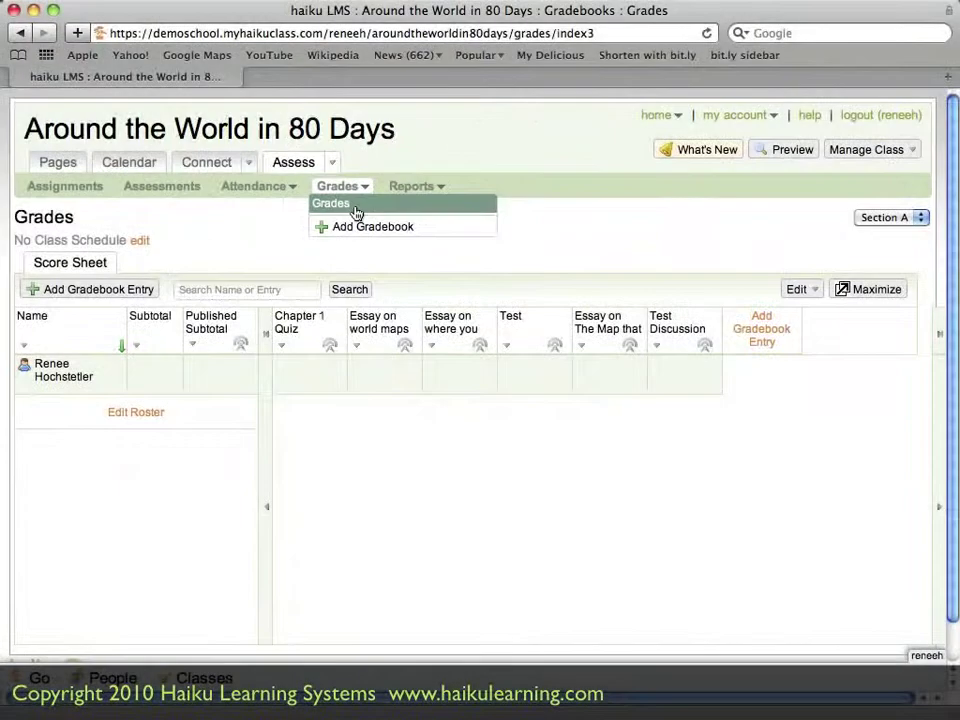
left_click(364, 194)
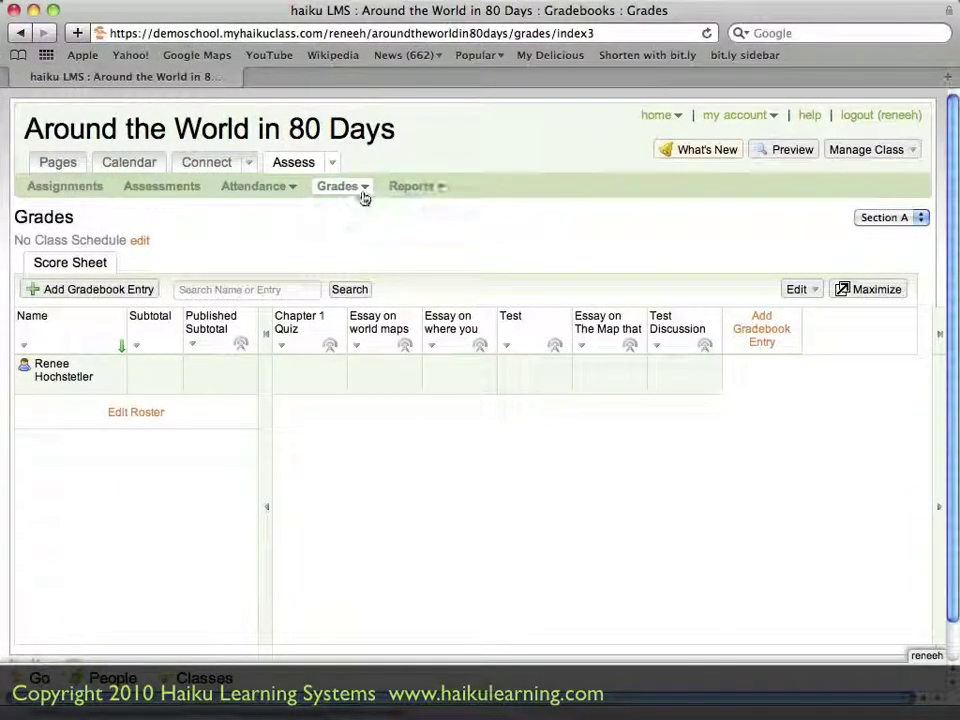
left_click(365, 195)
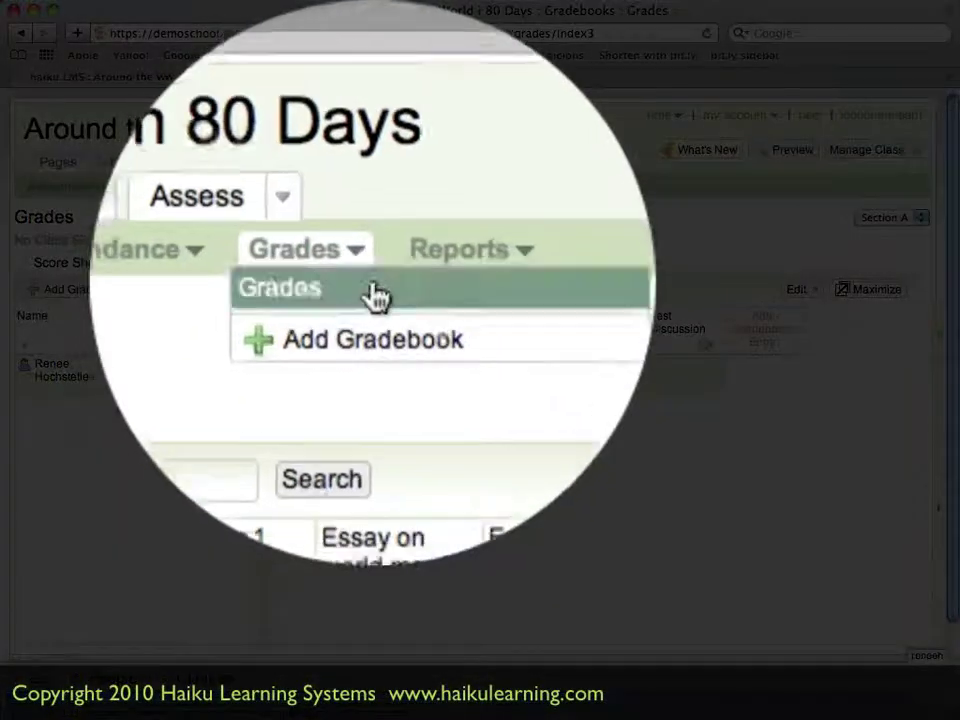
left_click(383, 359)
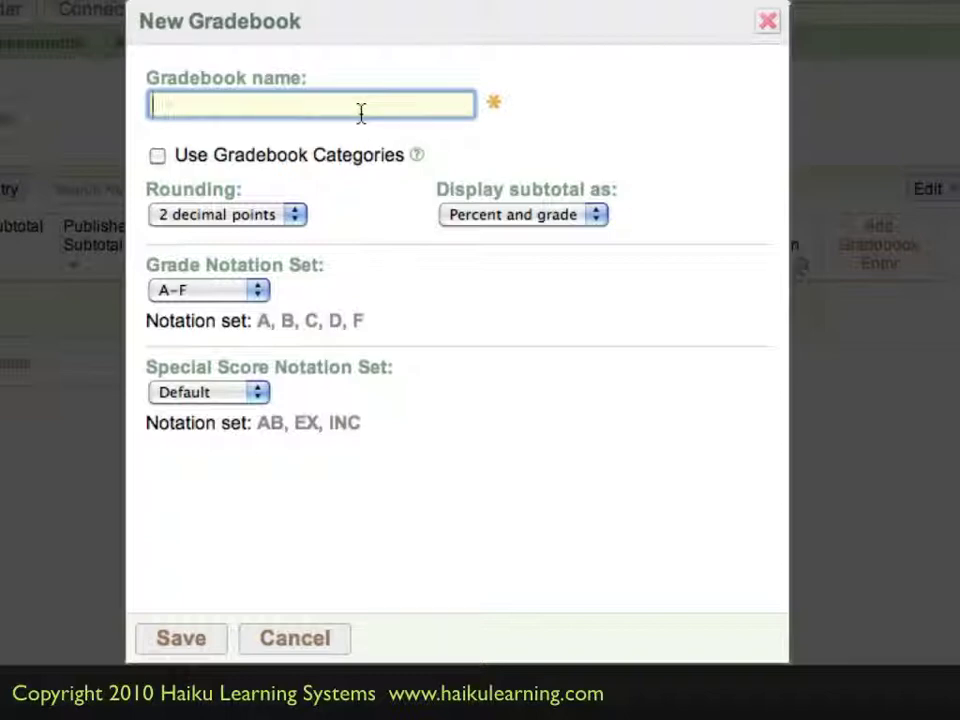
type("Summer T")
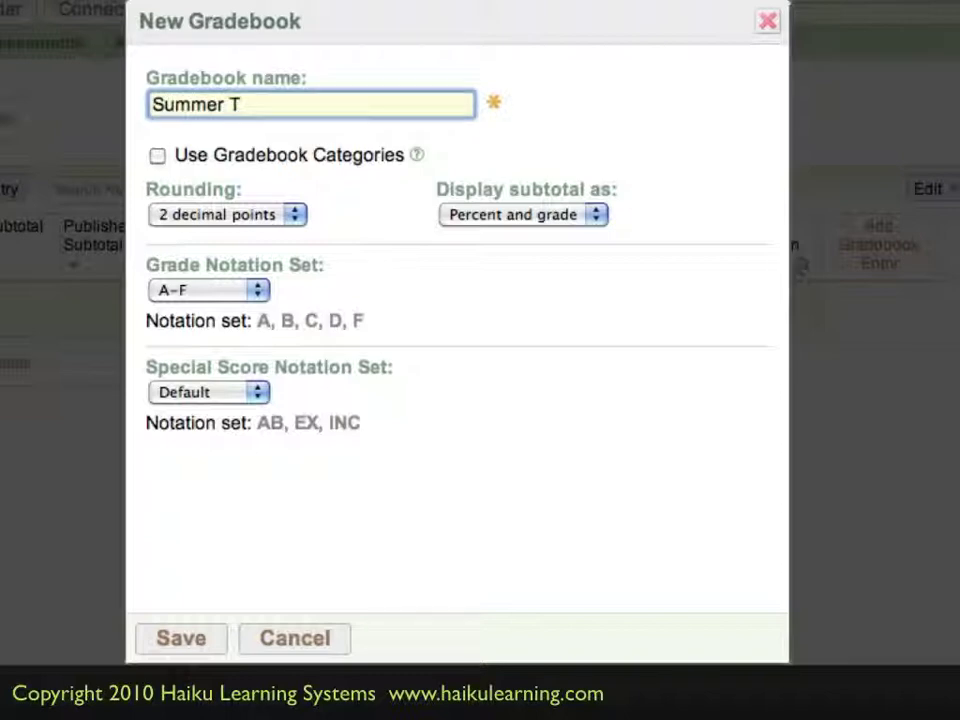
type("erm")
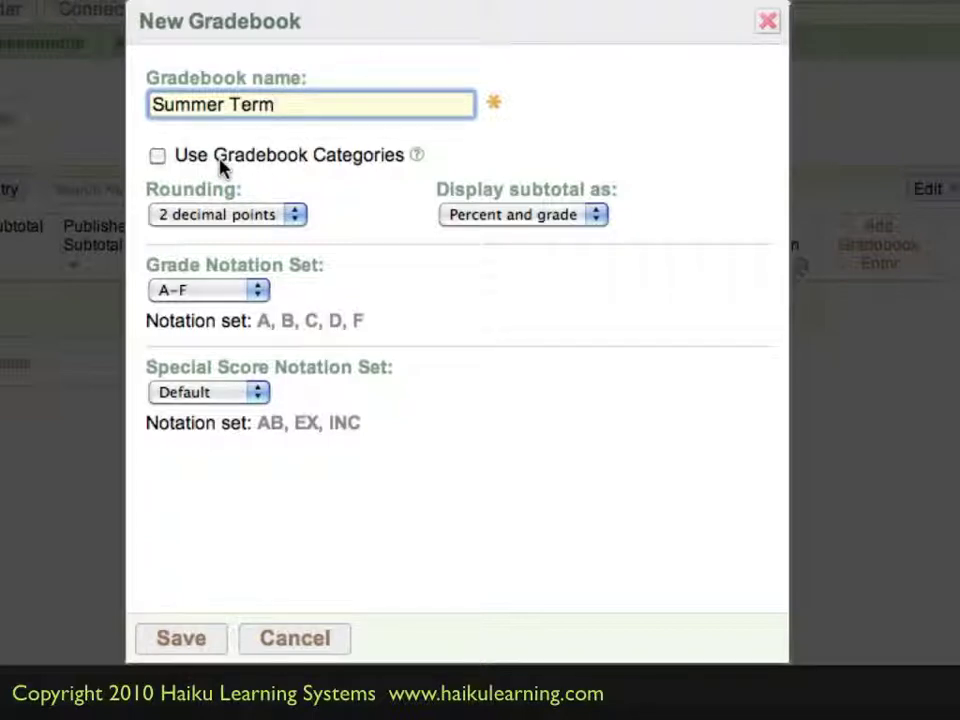
left_click(359, 220)
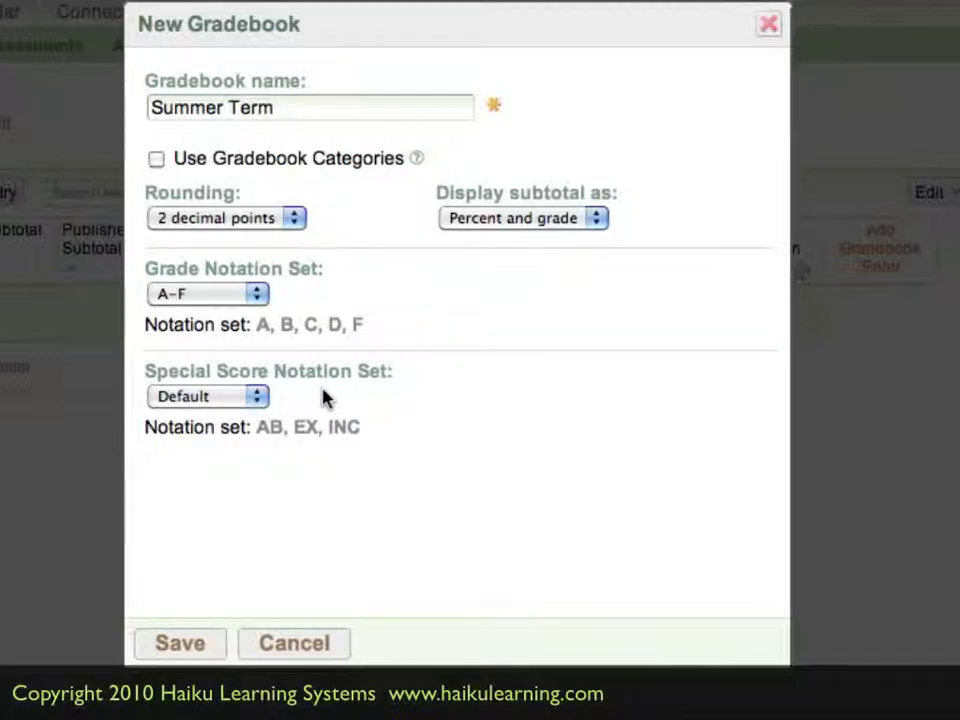
left_click(182, 645)
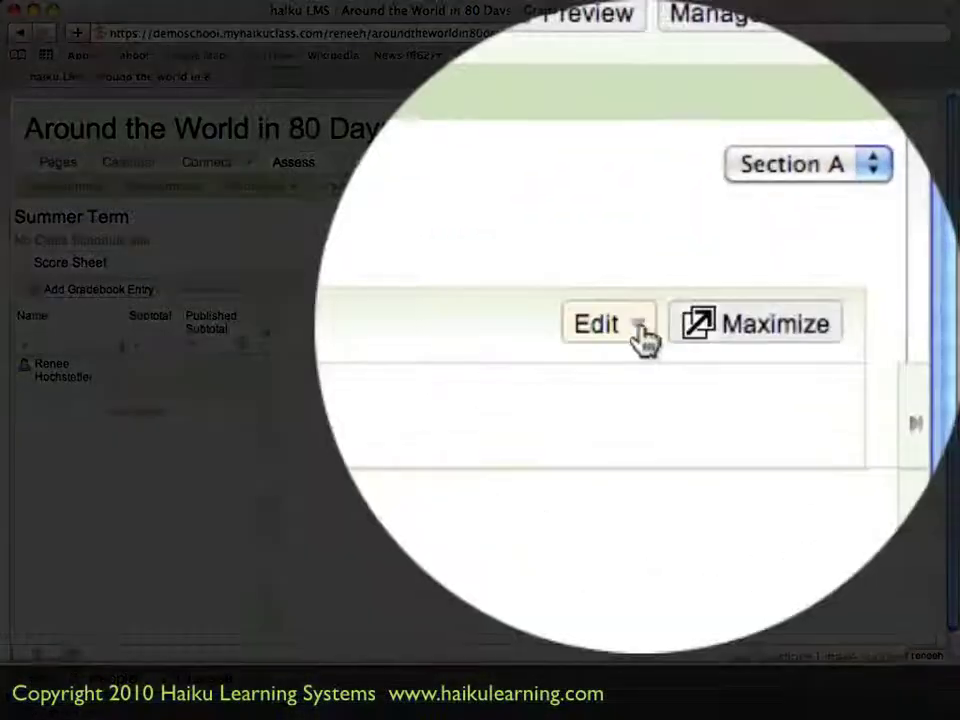
Step: Enable gradebook categories in the Summer Term gradebook settings and save the change
left_click(641, 334)
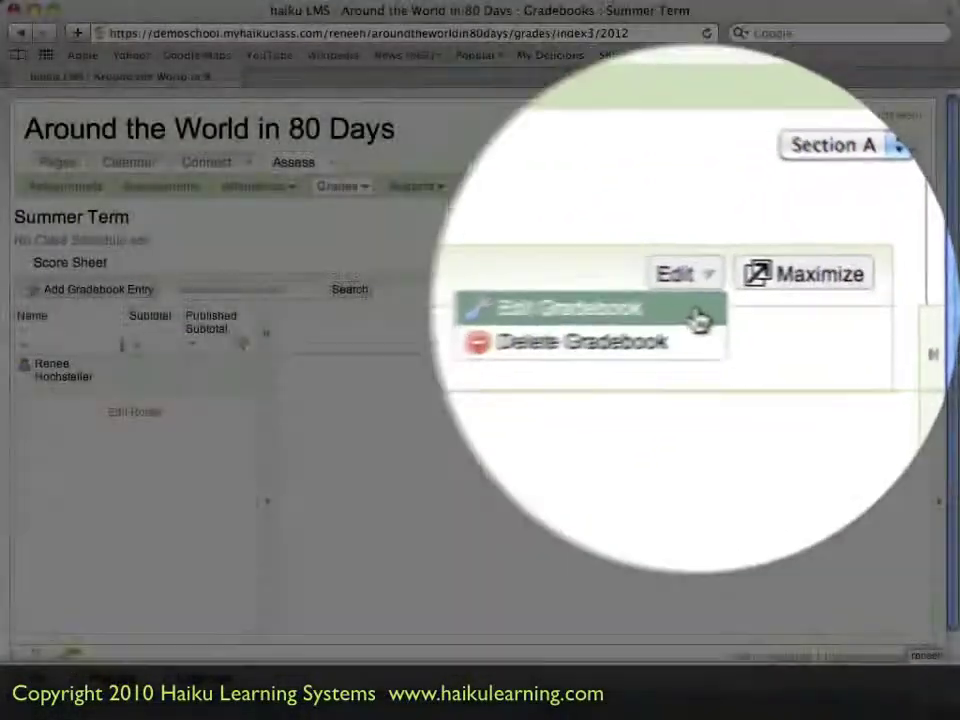
left_click(696, 316)
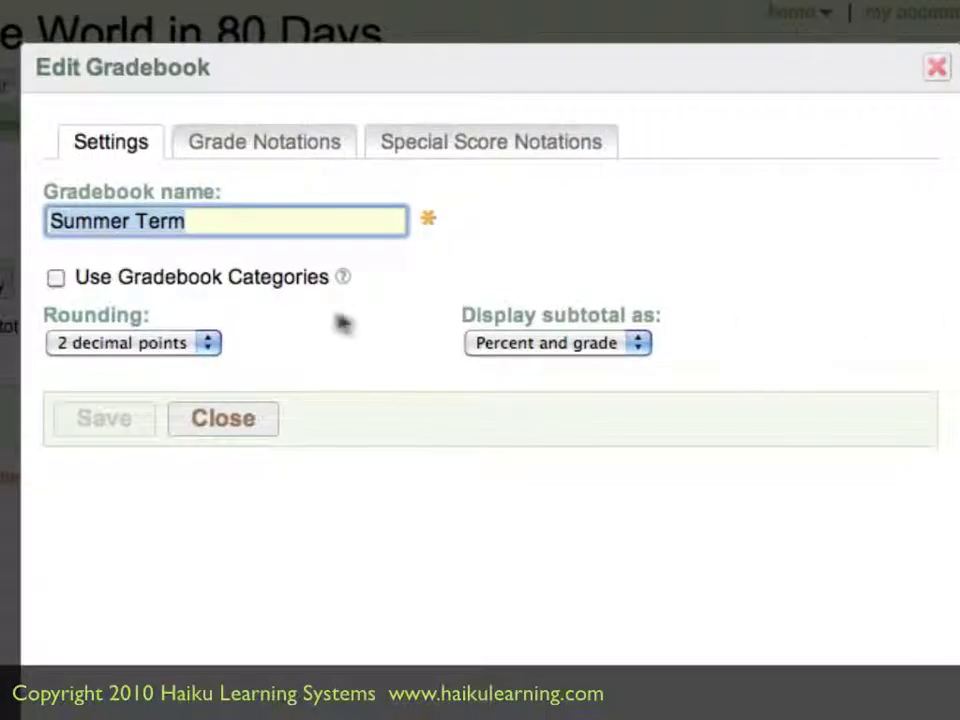
left_click(55, 283)
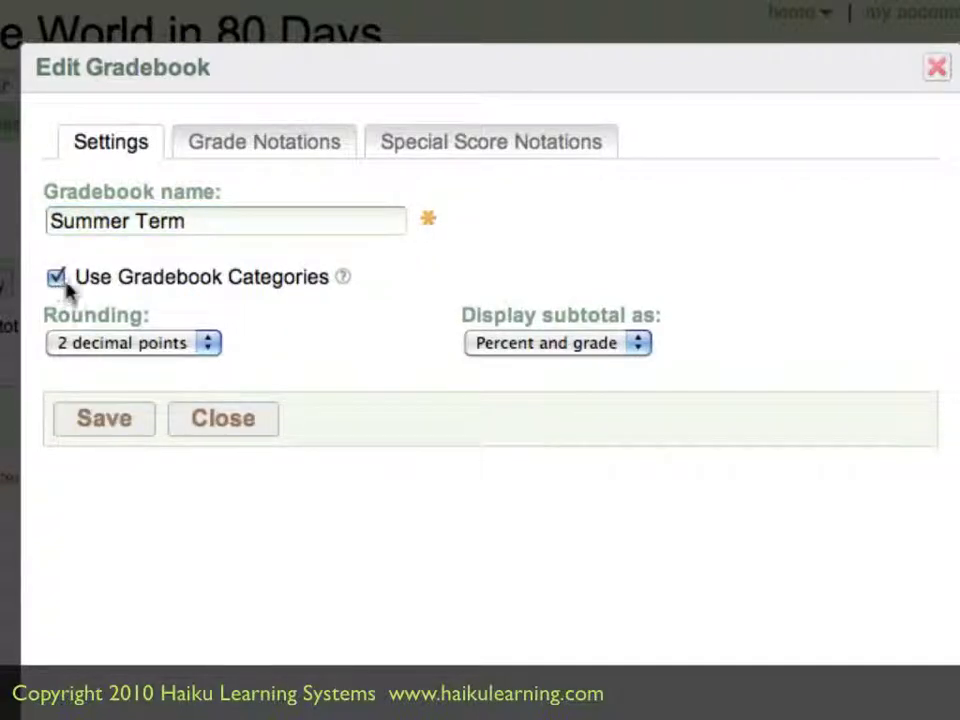
left_click(106, 420)
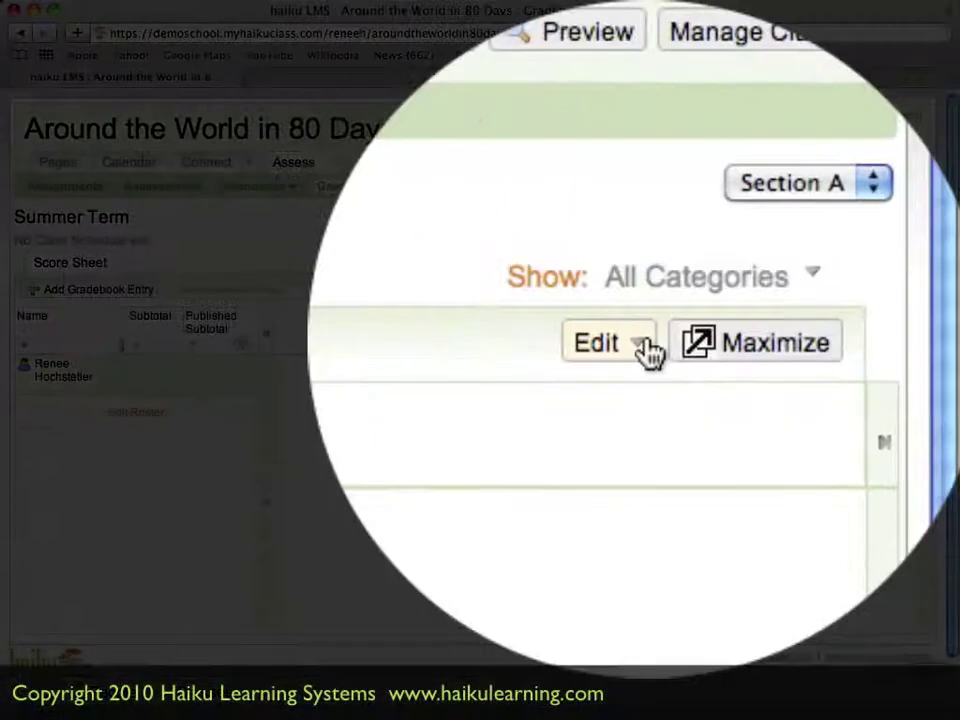
Step: Turn on category weighting in the Summer Term gradebook's category management
left_click(738, 297)
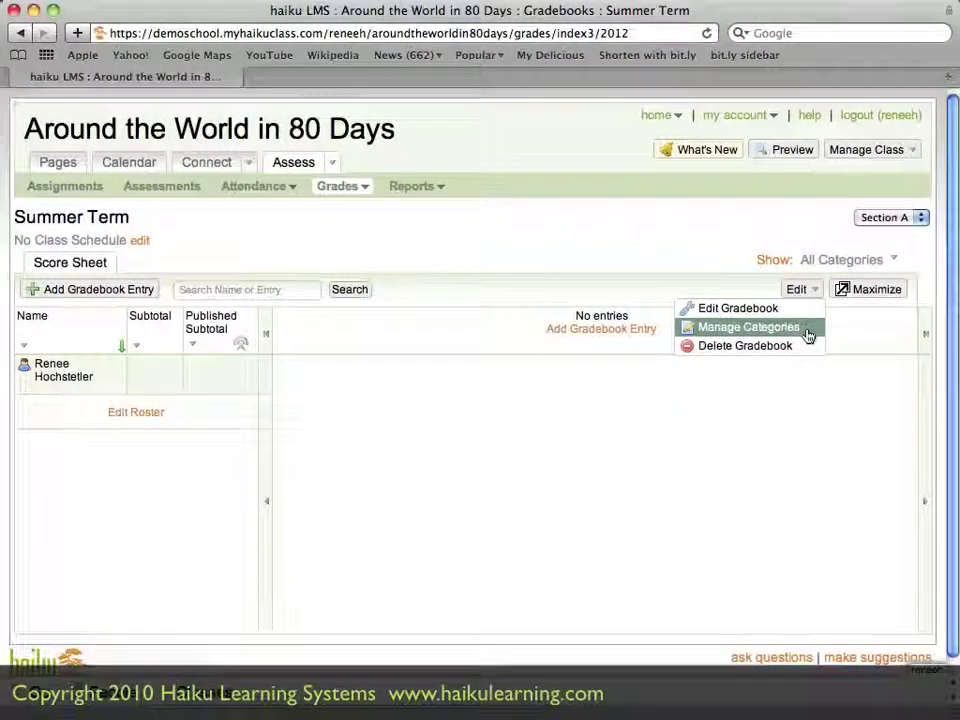
left_click(808, 333)
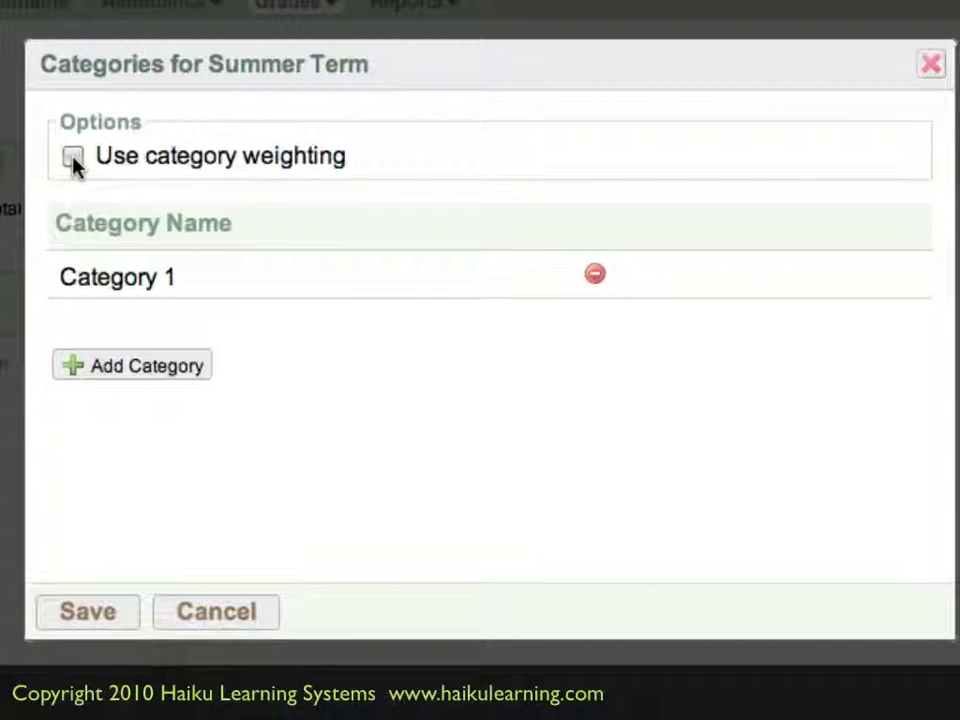
left_click(73, 160)
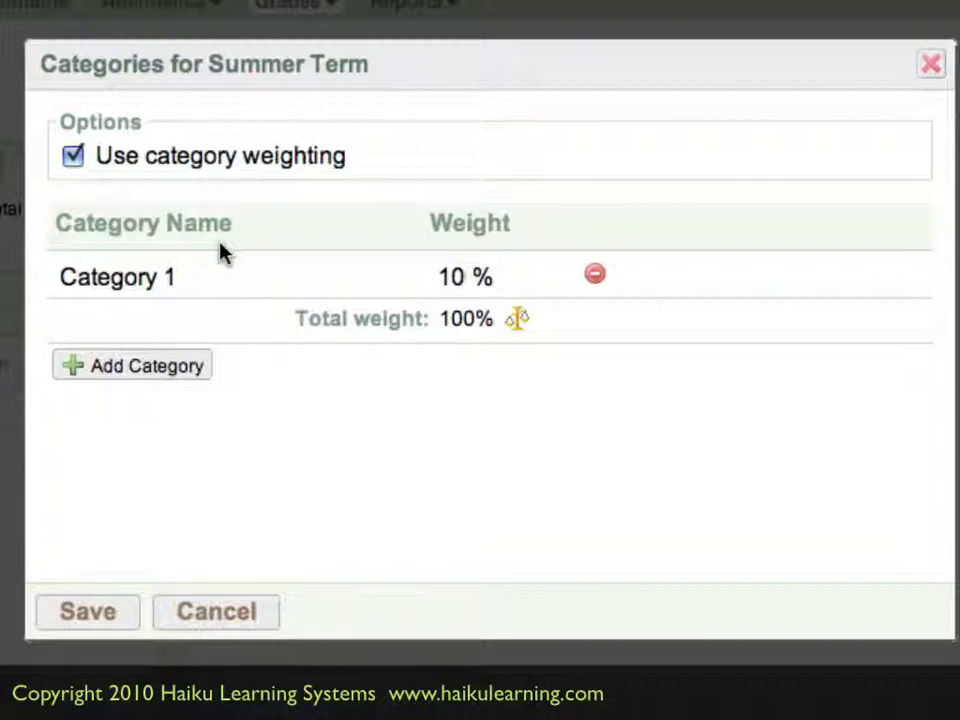
Step: Rename the existing category Category 1 to Tests
left_click(193, 274)
left_click_drag(175, 277, 56, 278)
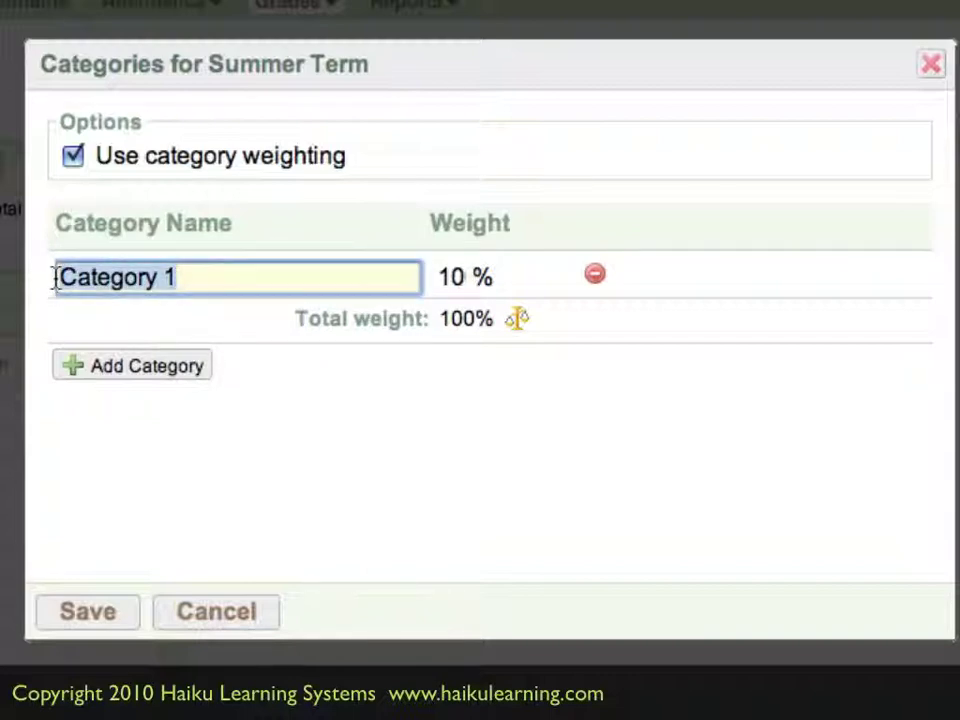
type("Tests")
key("Return")
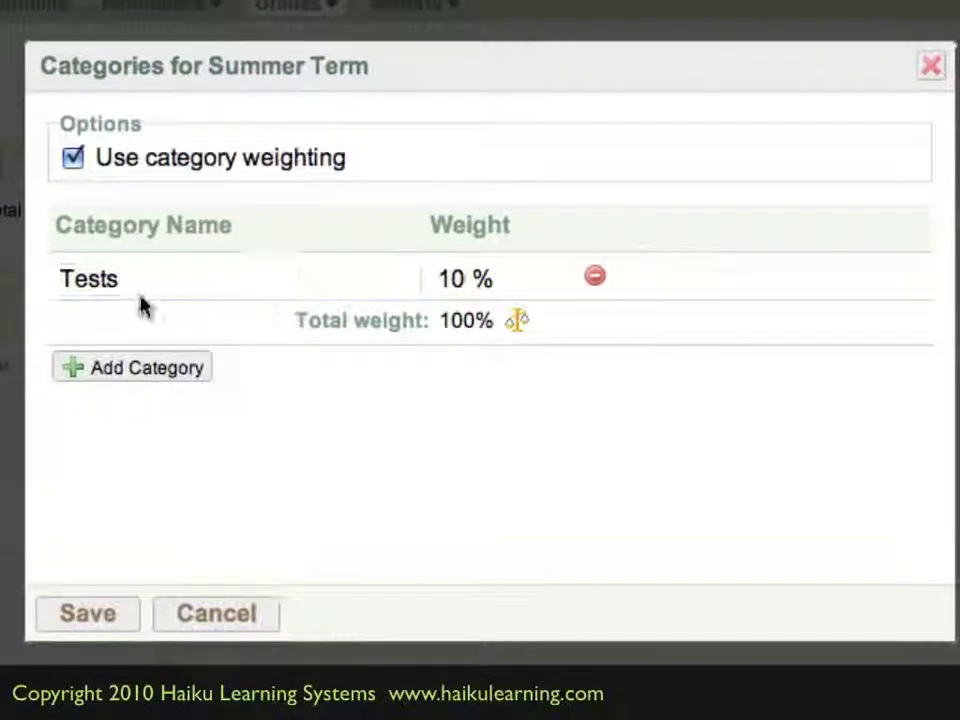
Step: Add a second gradebook category named Projects
left_click(153, 375)
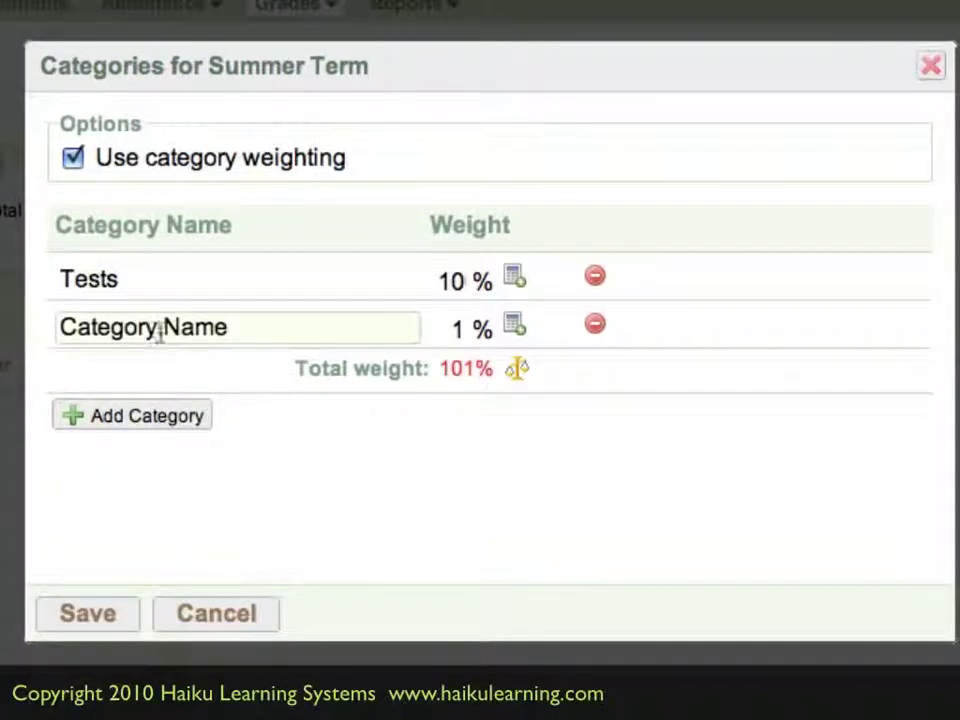
left_click(184, 327)
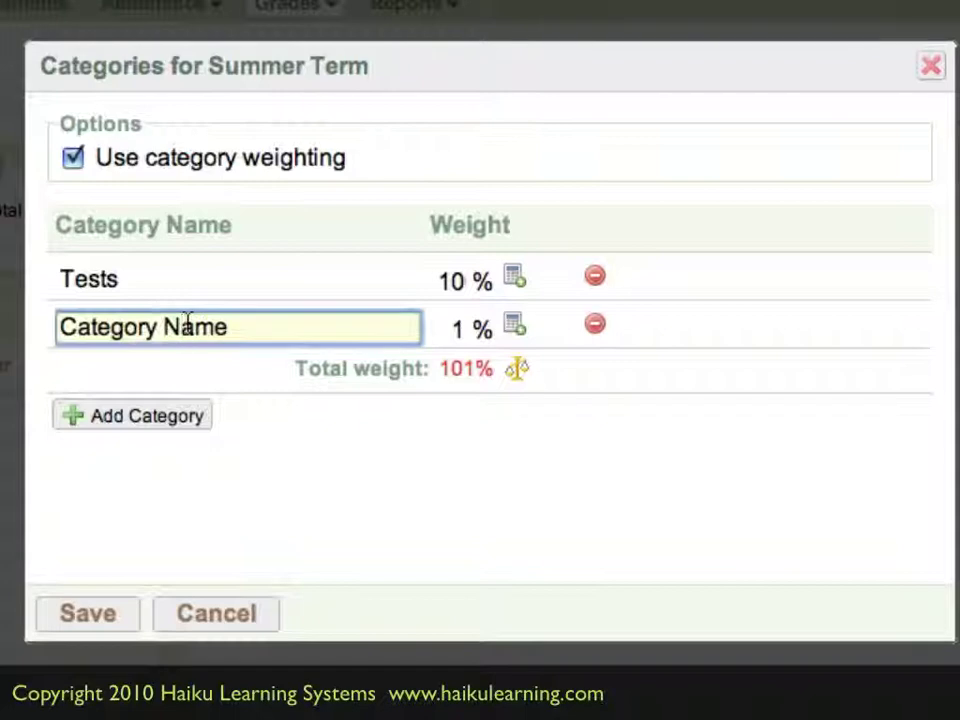
triple_click(187, 320)
type("Projects")
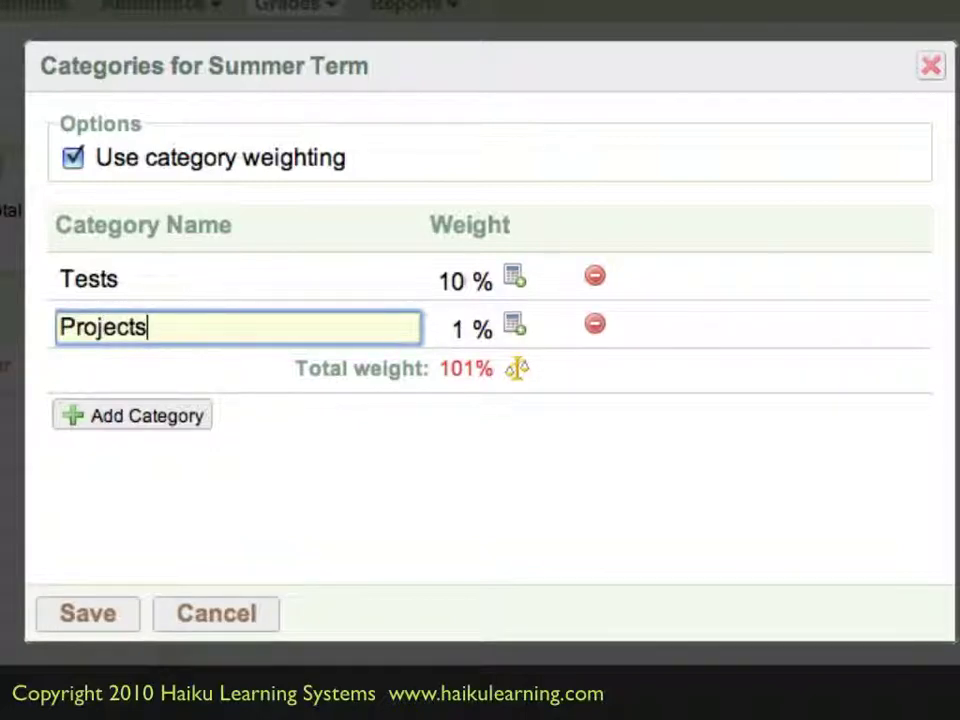
key("Tab")
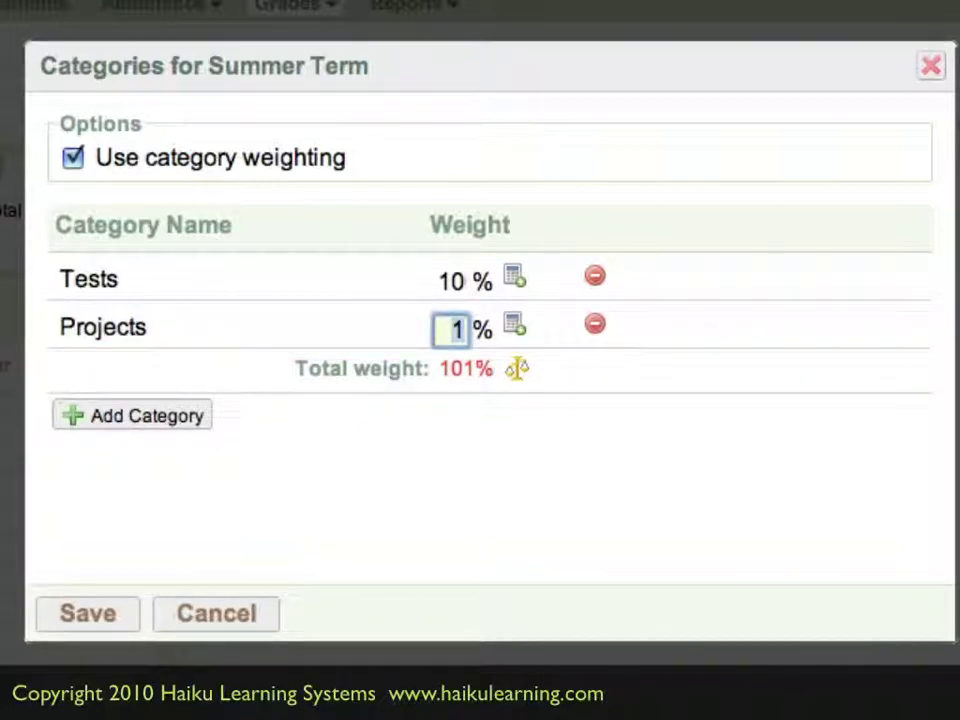
Step: Add a third gradebook category named Homework
left_click(199, 416)
left_click(197, 373)
triple_click(198, 370)
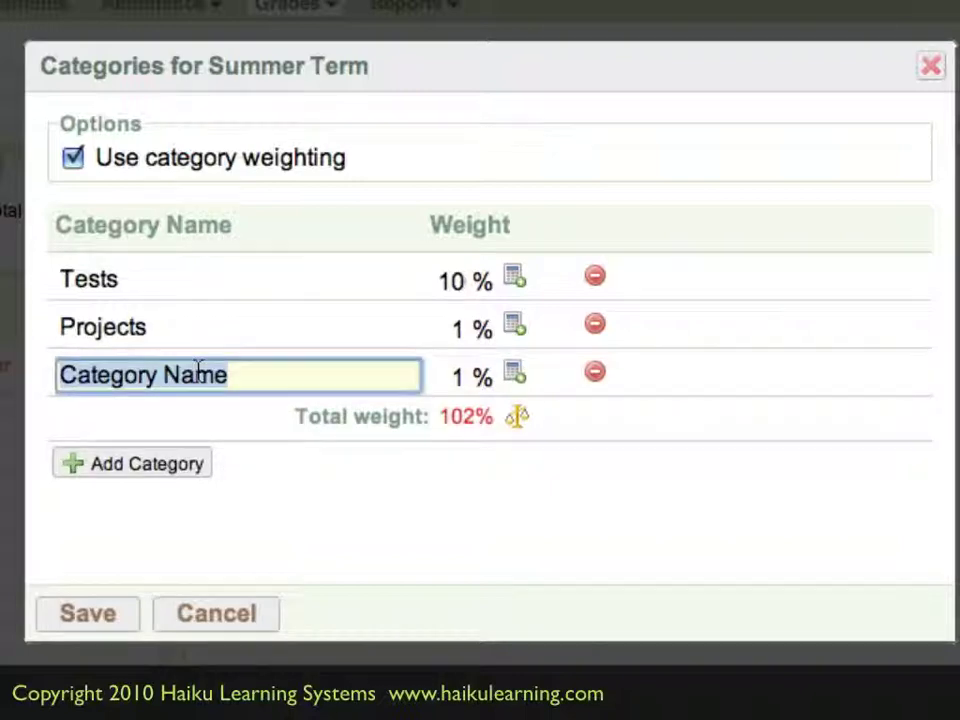
type("Homework")
Step: Set the category weights to 40% for Tests, 30% for Projects and 40% for Homework
left_click(440, 282)
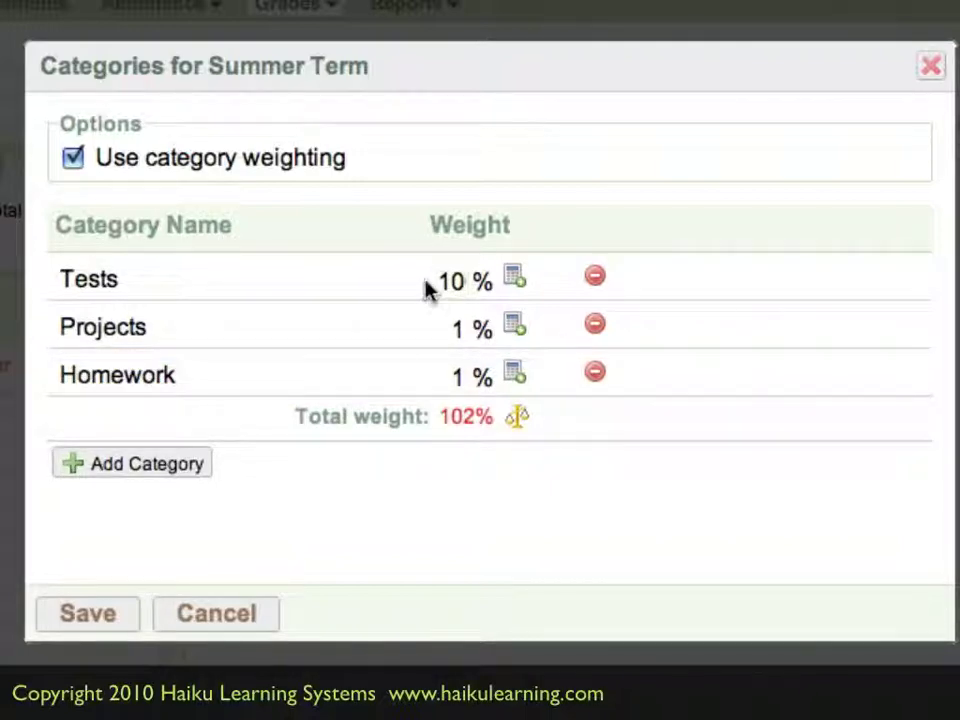
left_click(449, 286)
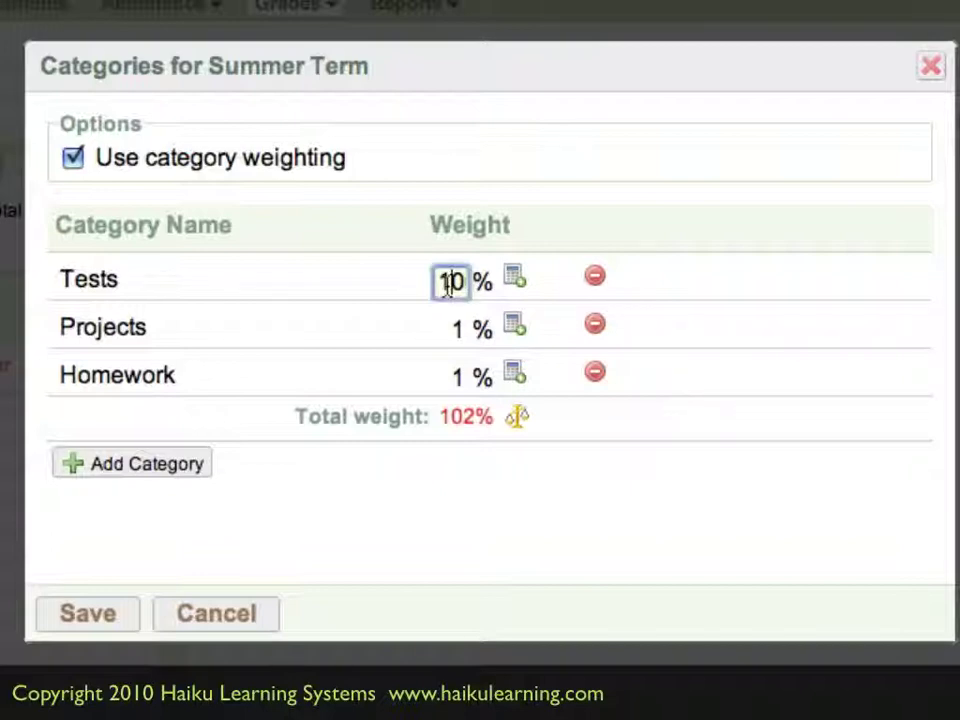
double_click(449, 286)
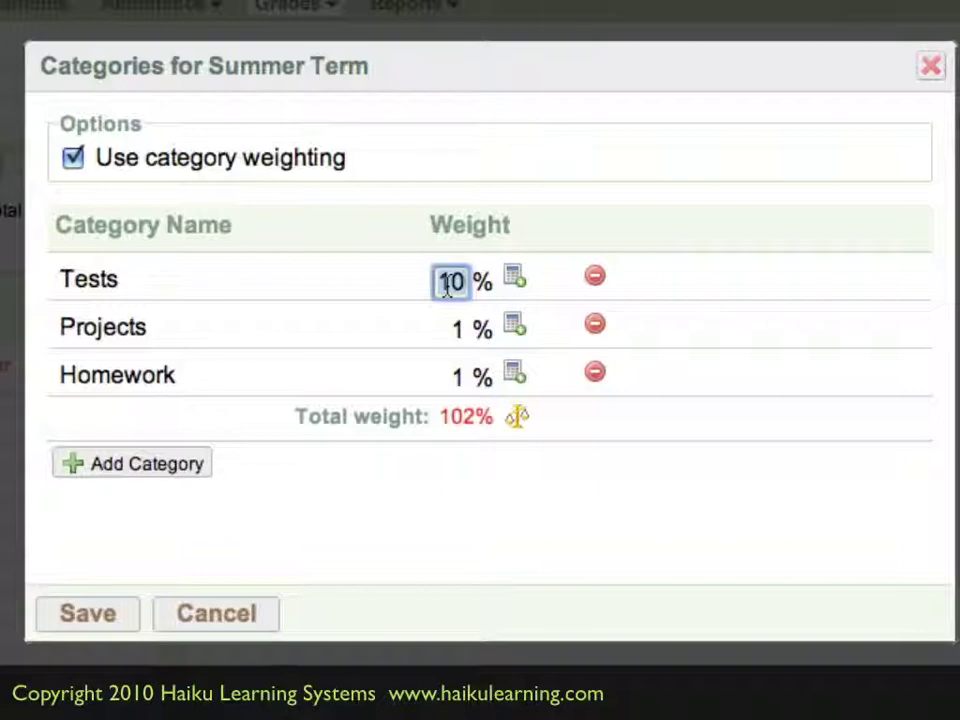
type("40")
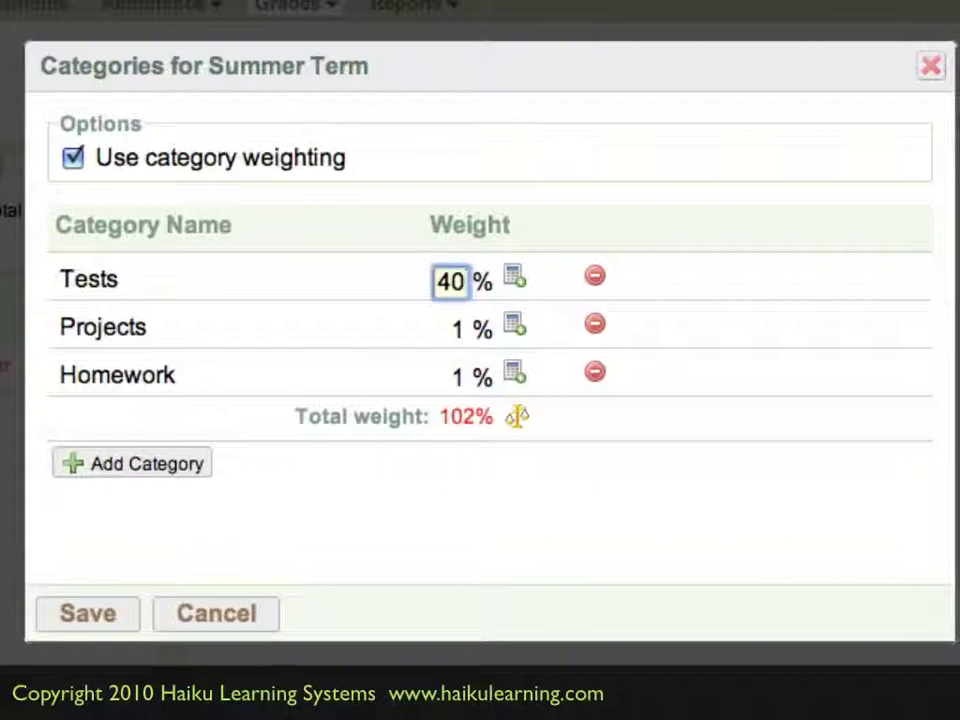
left_click(453, 330)
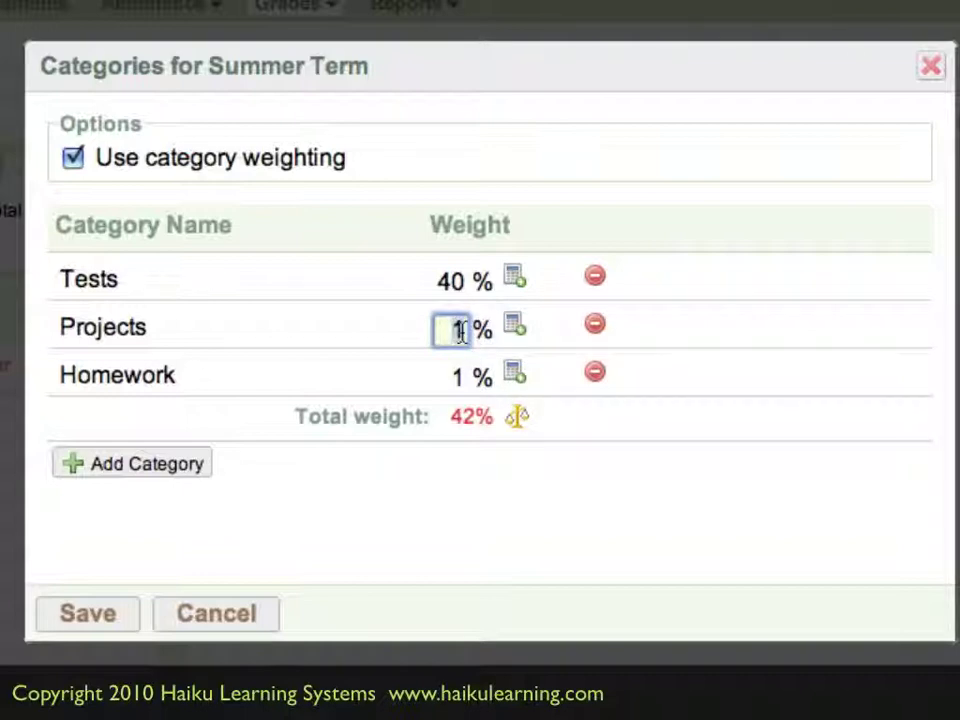
type("30")
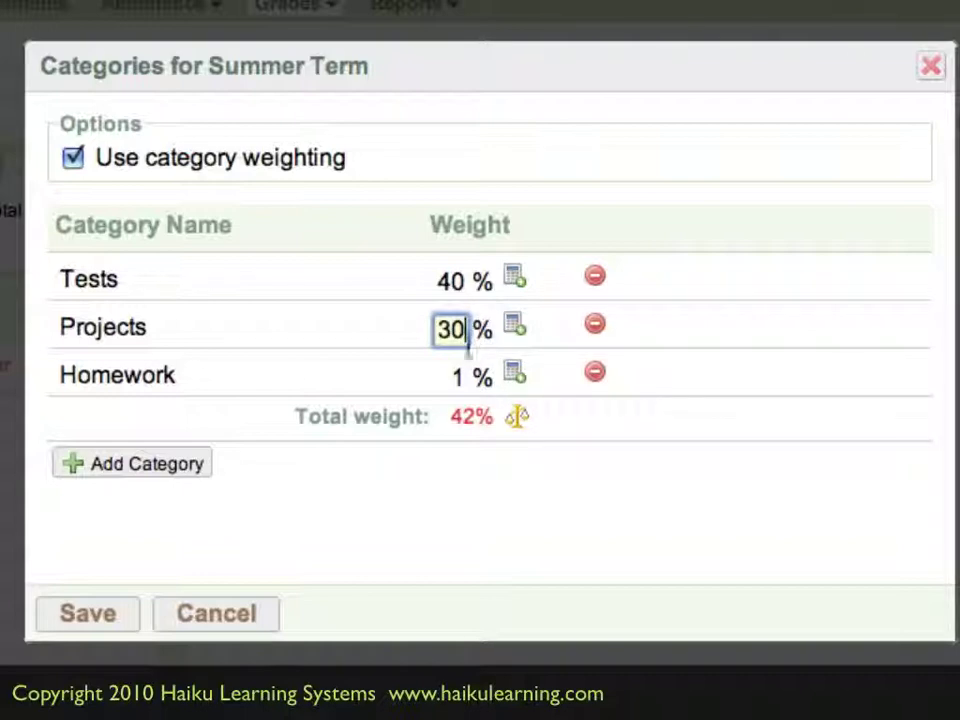
left_click(456, 378)
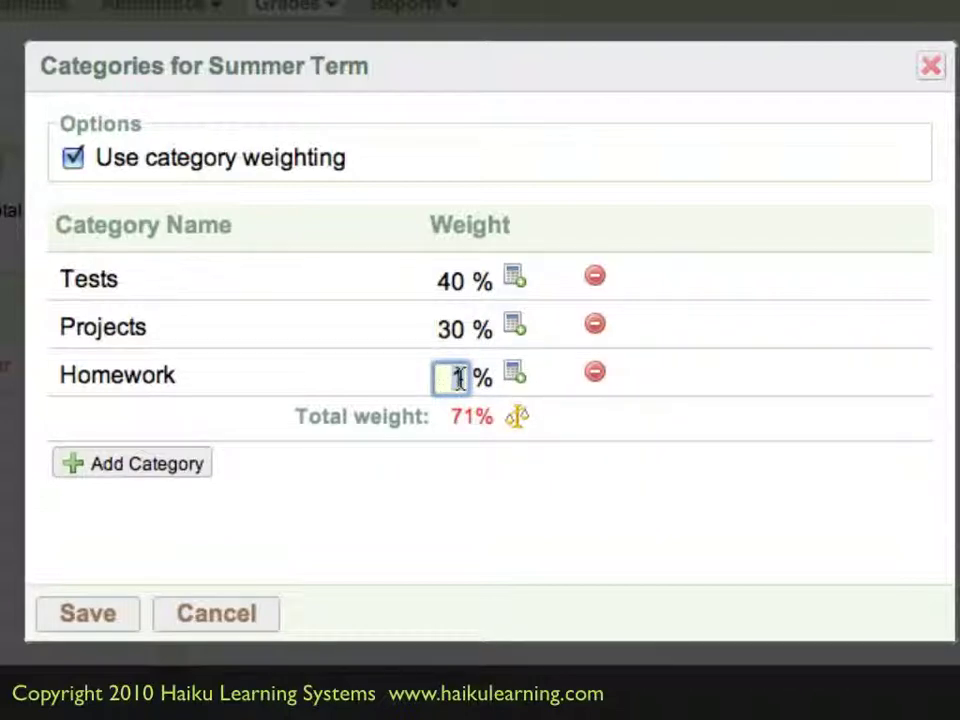
type("40")
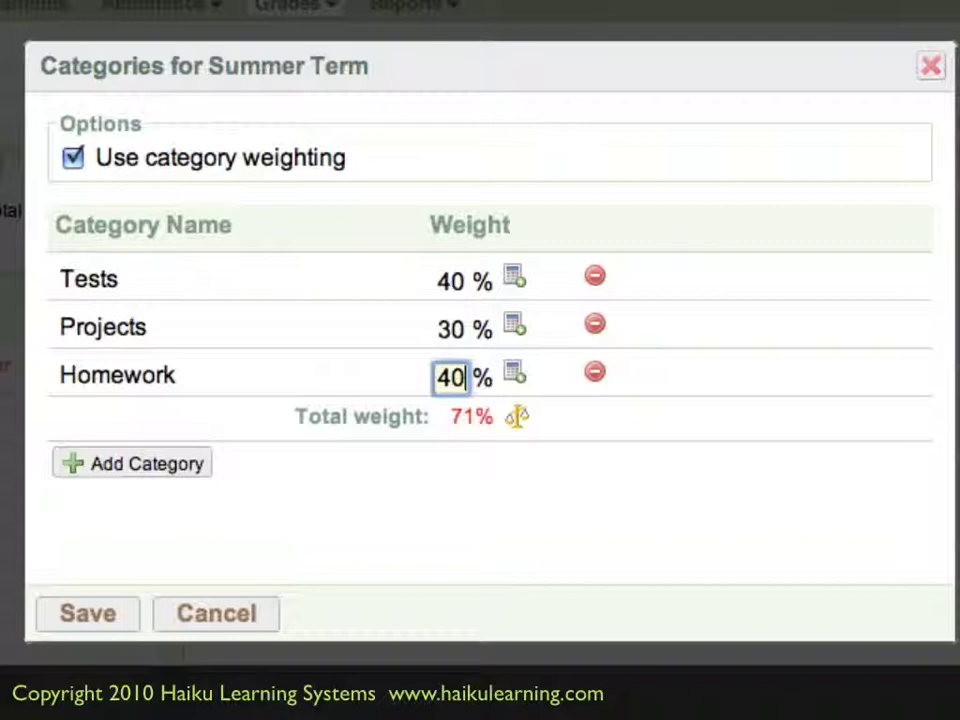
key("Return")
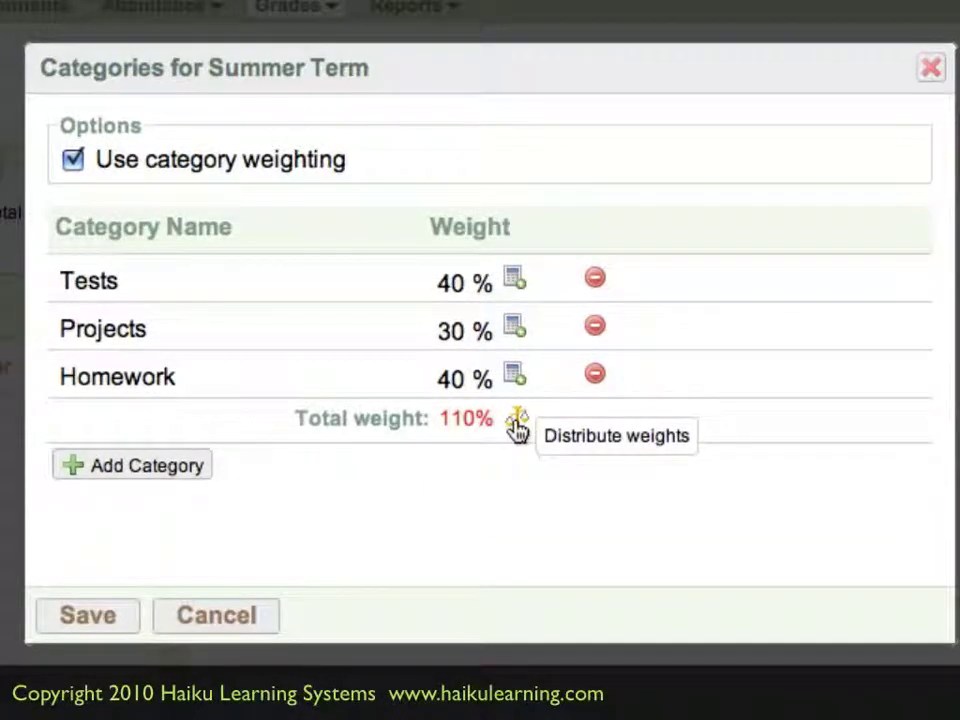
Step: Distribute the weights evenly across the three categories and save the Summer Term category settings
left_click(517, 430)
left_click(517, 424)
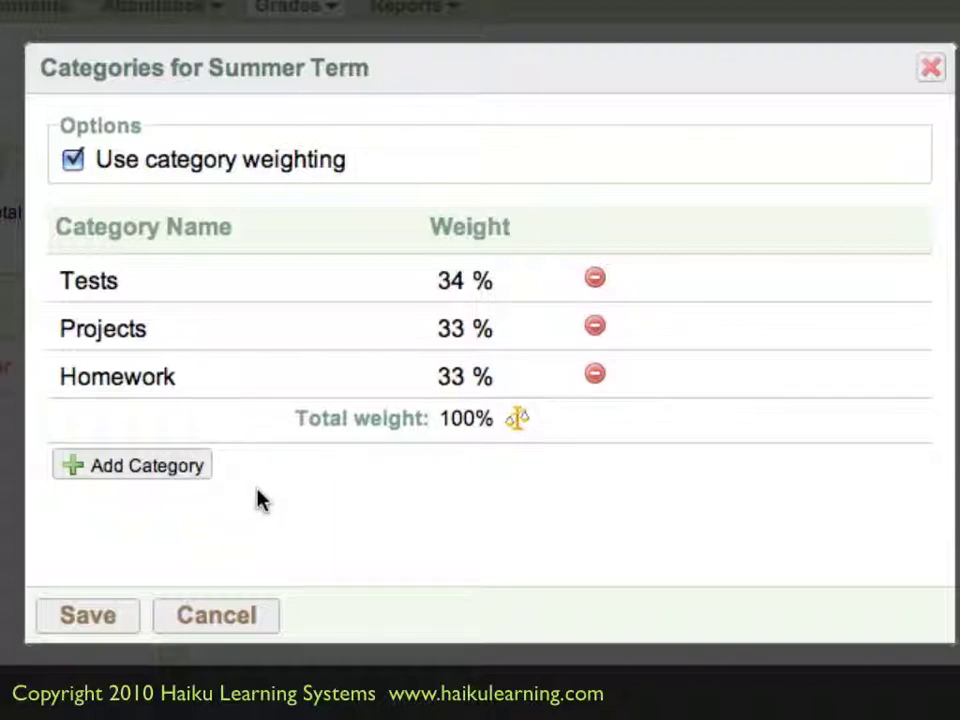
left_click(92, 630)
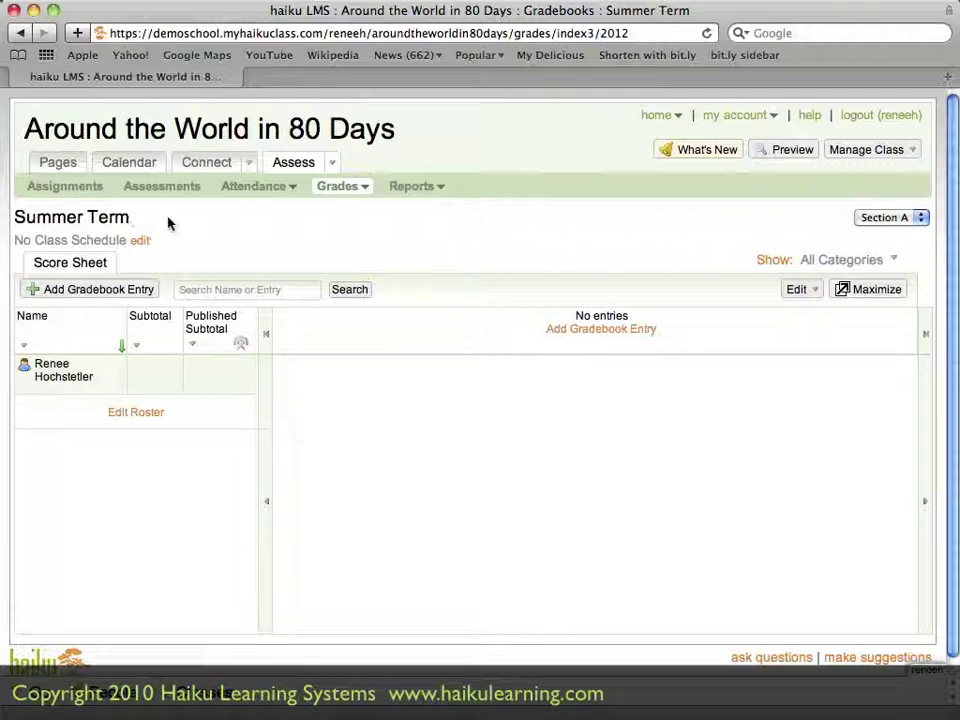
left_click(365, 189)
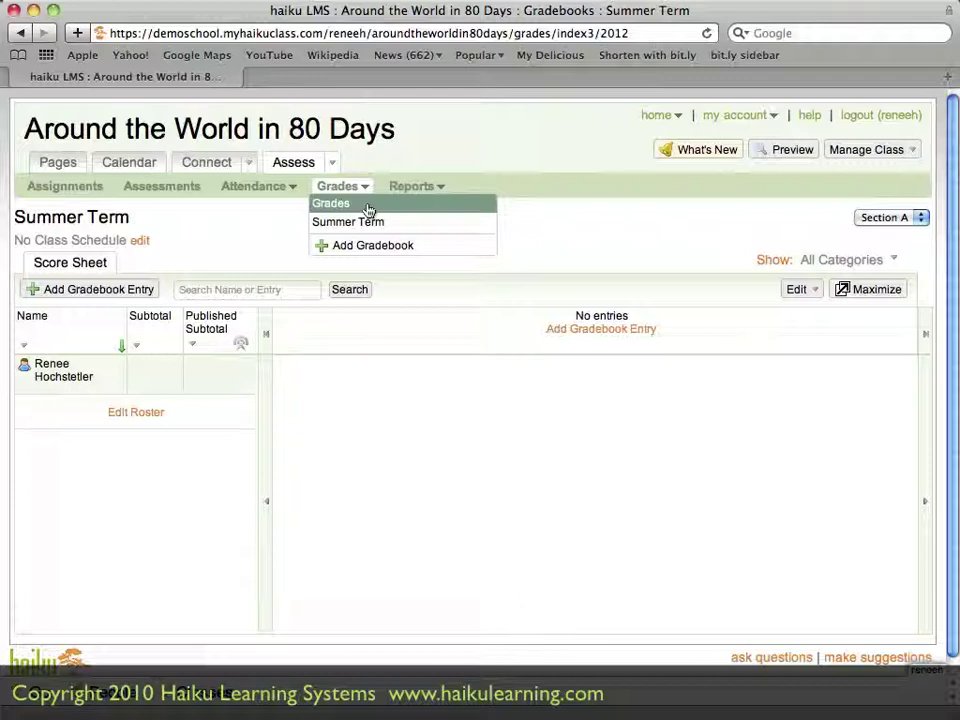
left_click(368, 207)
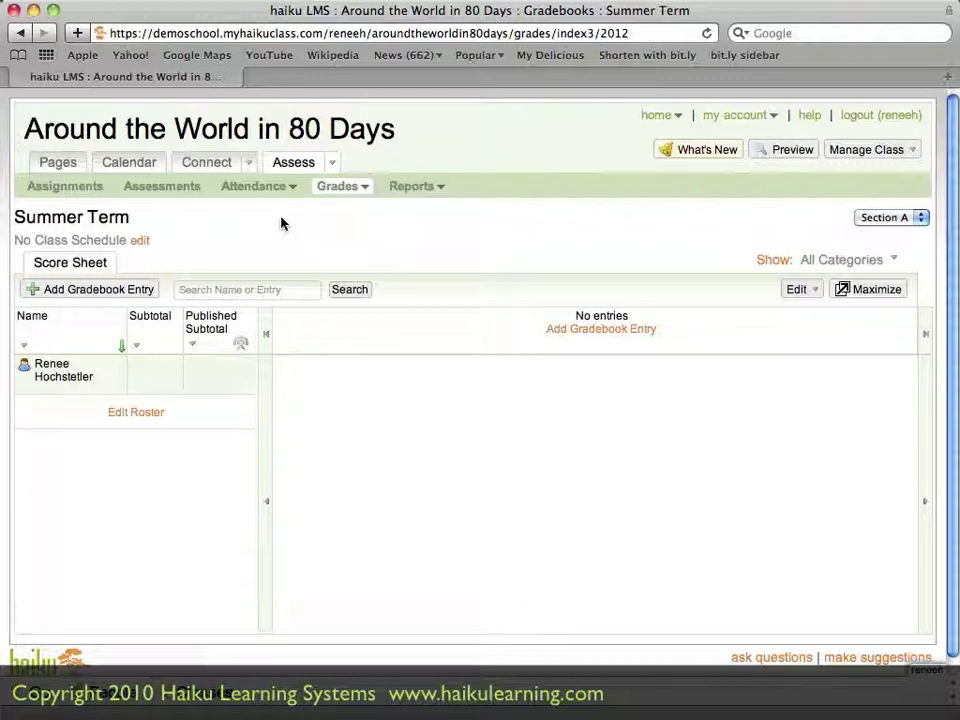
Step: Start a new assignment-type entry in the Summer Term gradebook
left_click(140, 295)
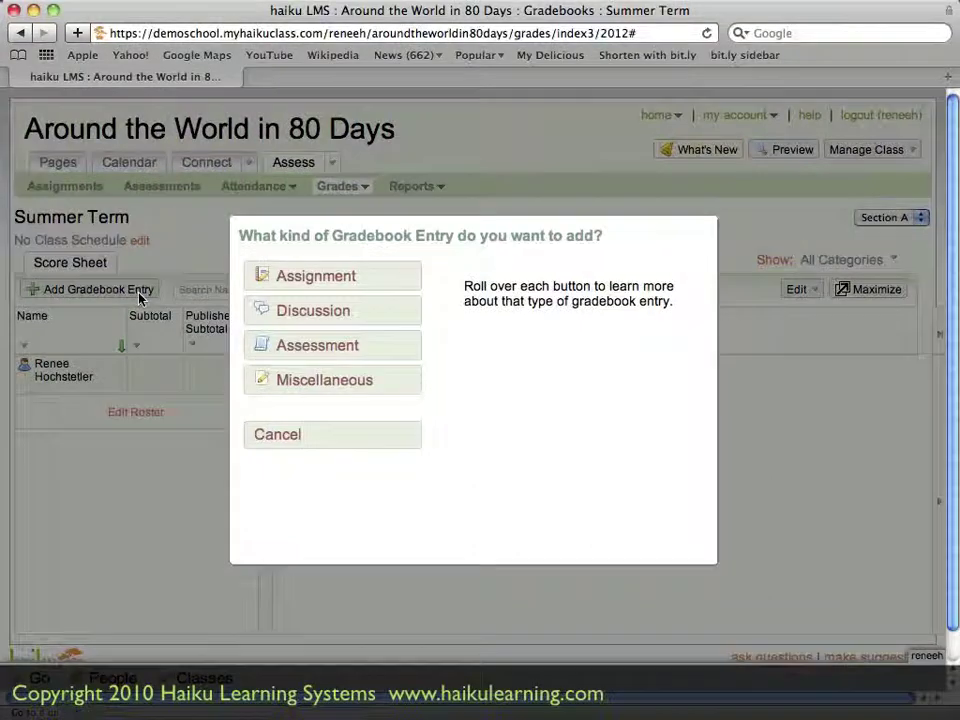
left_click(370, 285)
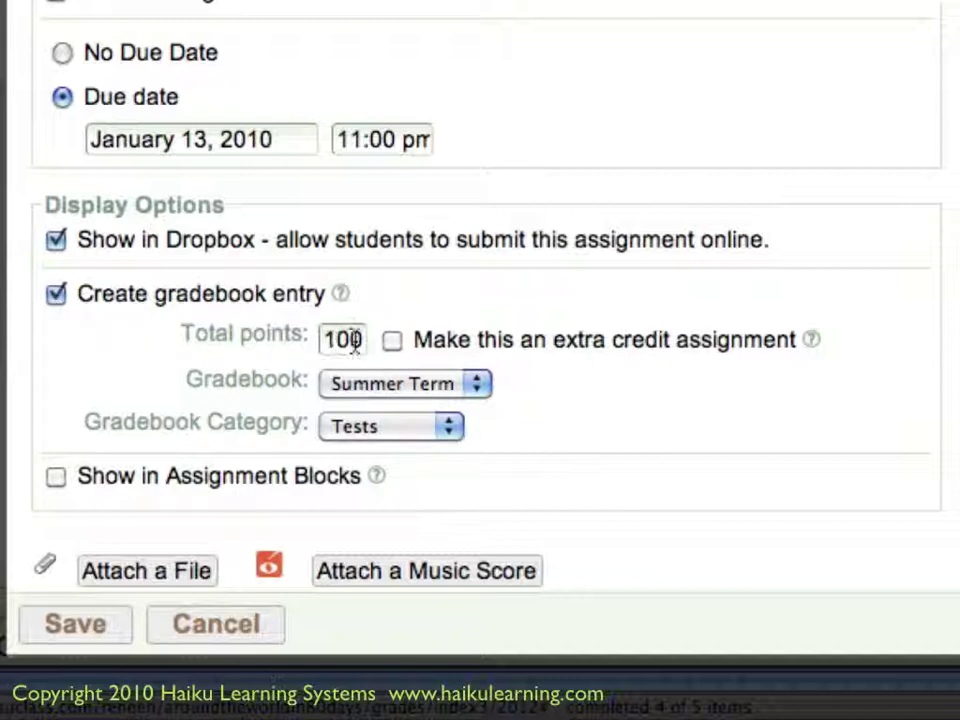
Step: Review the gradebook and category choices for the new assignment and switch its gradebook to Grades
left_click(474, 388)
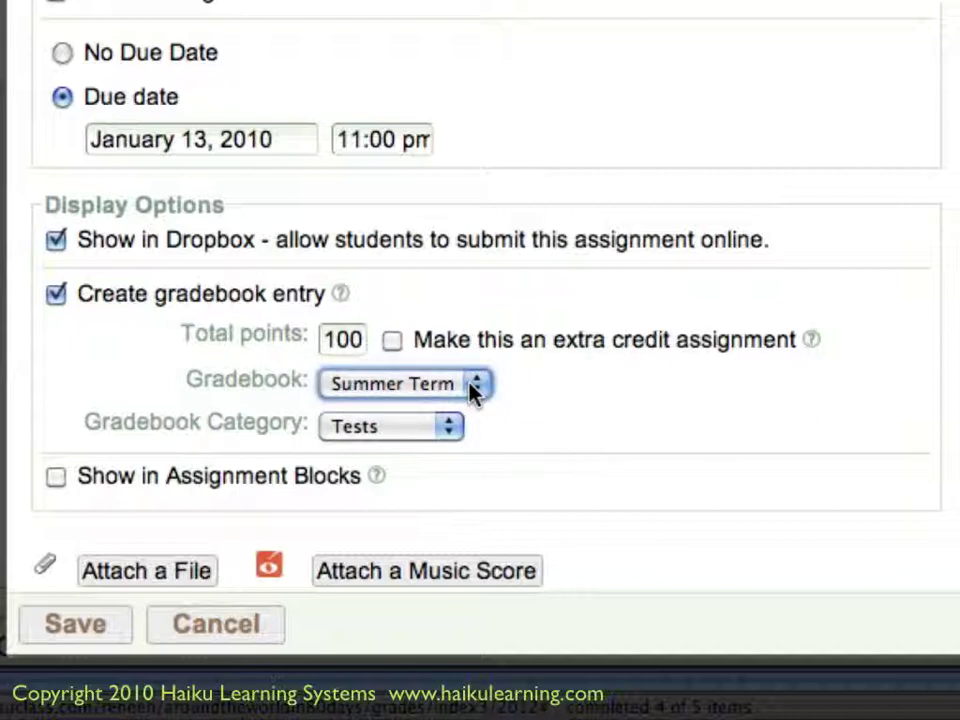
left_click(449, 436)
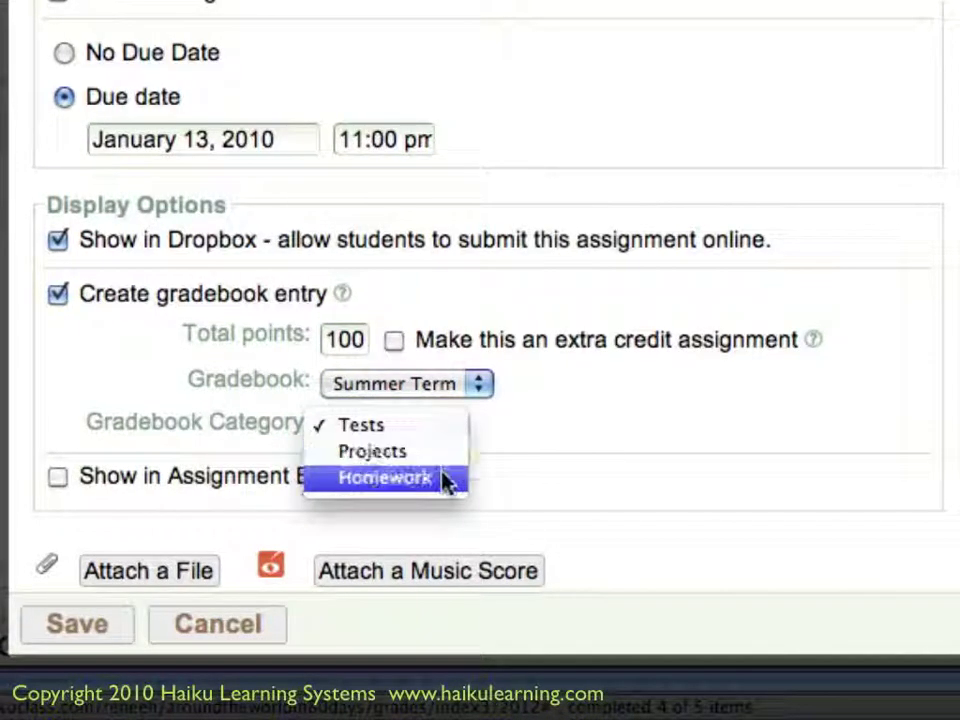
left_click(548, 432)
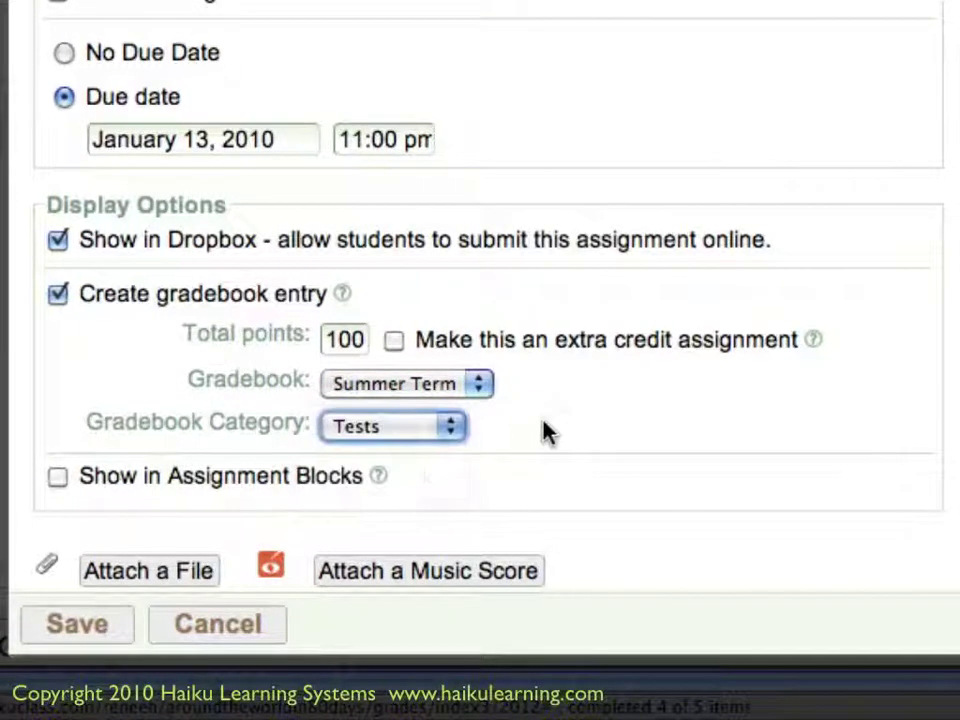
left_click(472, 383)
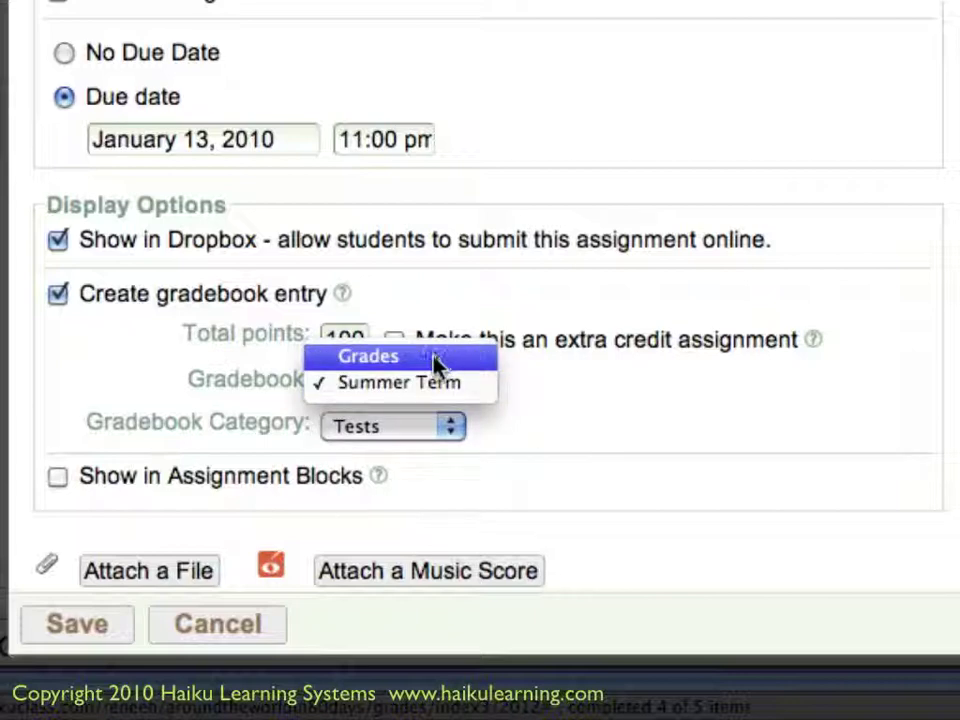
left_click(437, 362)
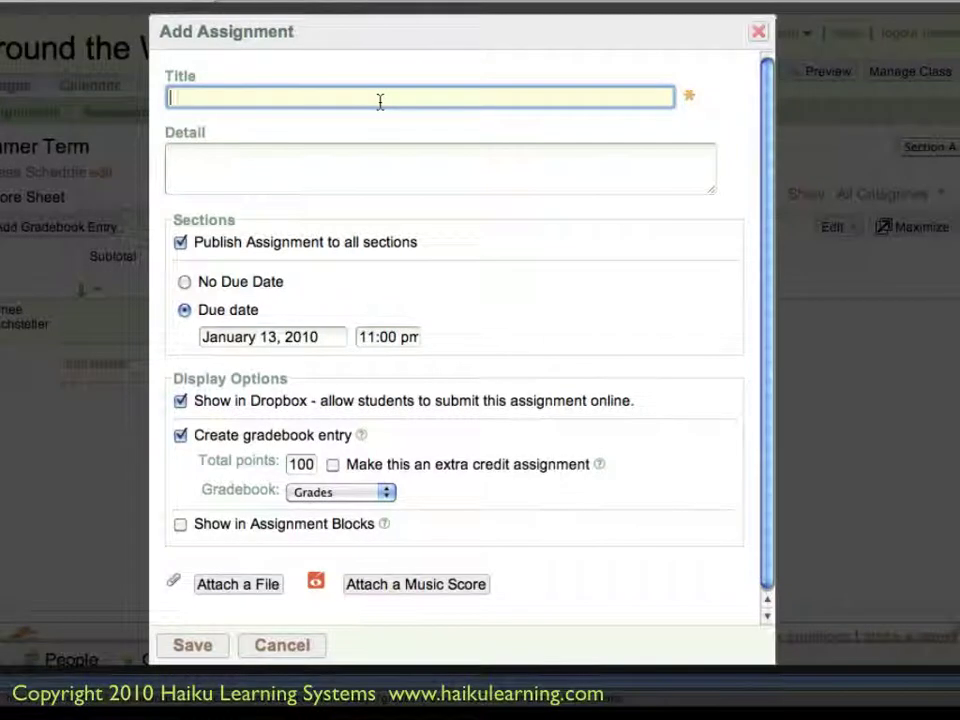
Step: Title the new assignment "Unit 1 Test" and leave its detail text empty
type("Unit ")
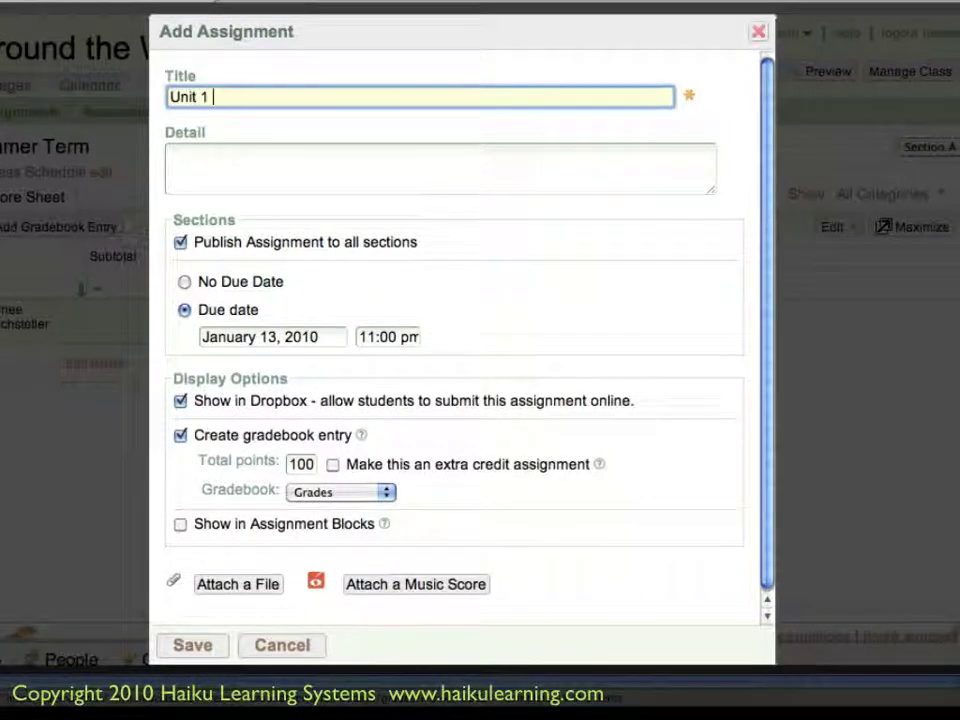
type("1 Test")
left_click(394, 166)
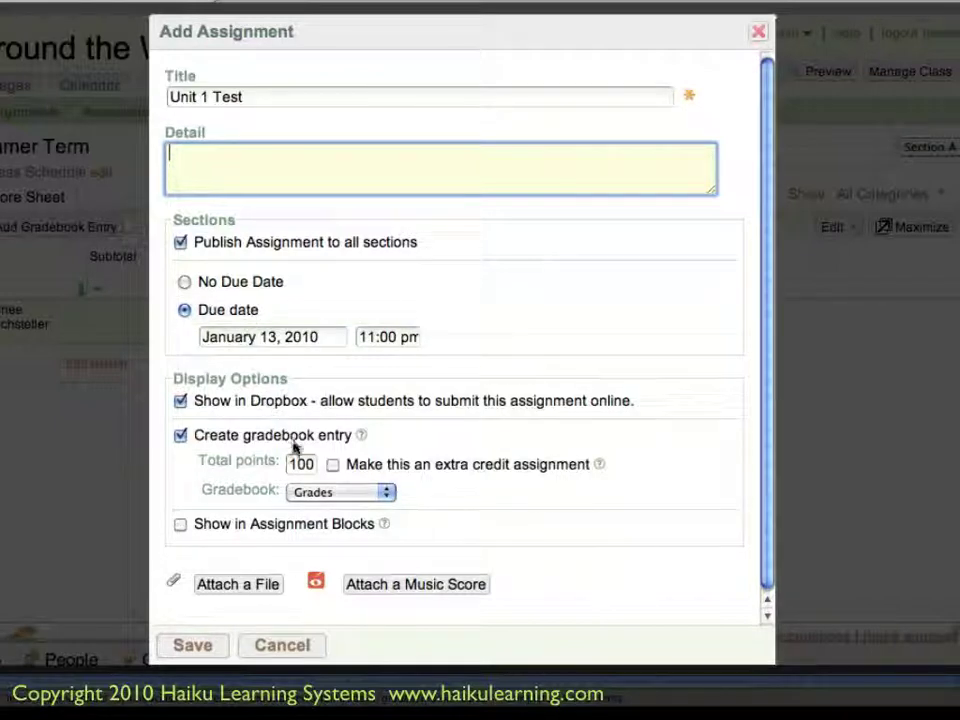
Step: Assign Unit 1 Test to the Summer Term gradebook under the Tests category
left_click(379, 493)
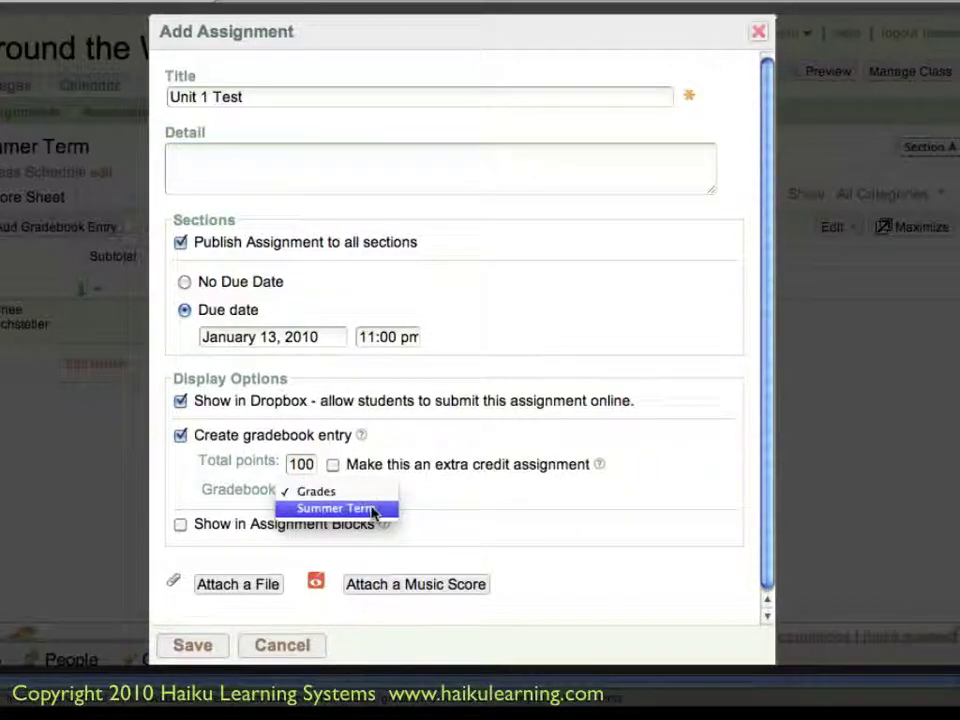
left_click(377, 510)
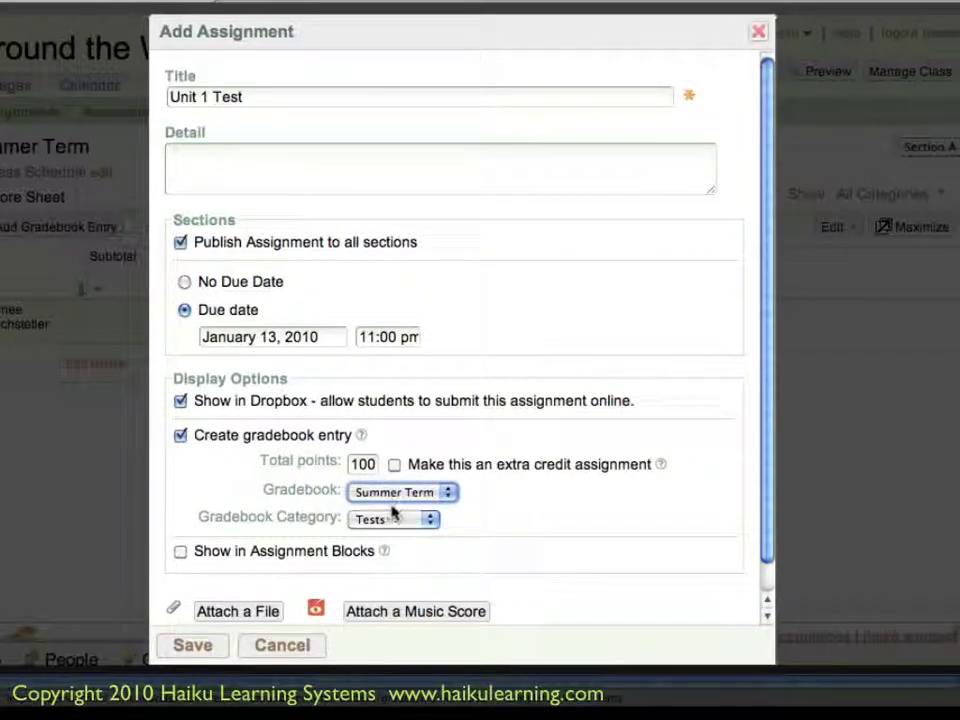
left_click(394, 522)
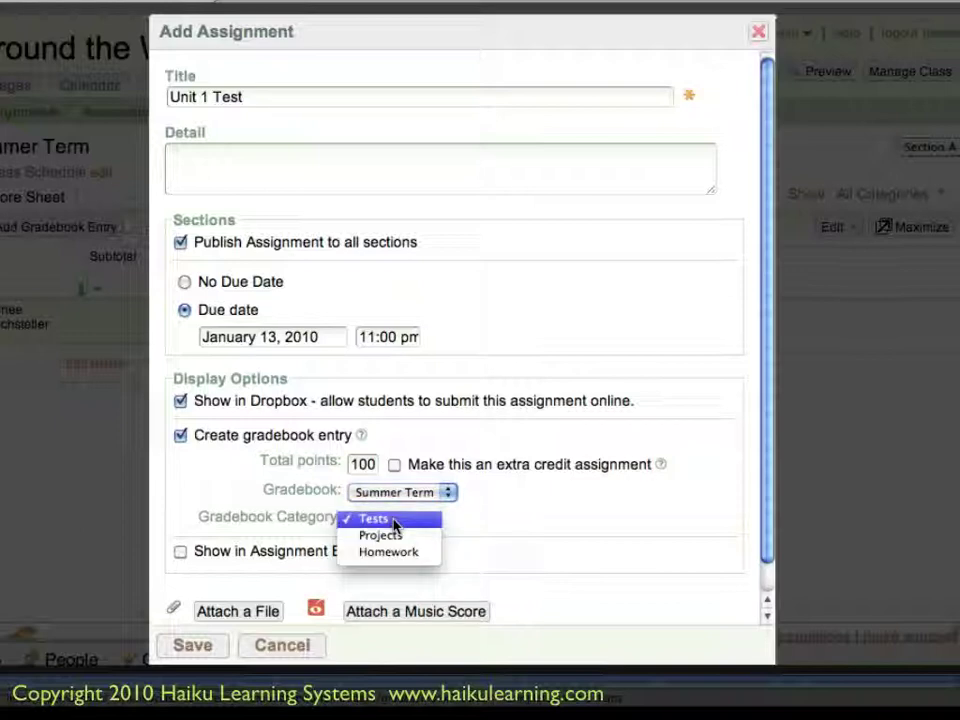
left_click(394, 520)
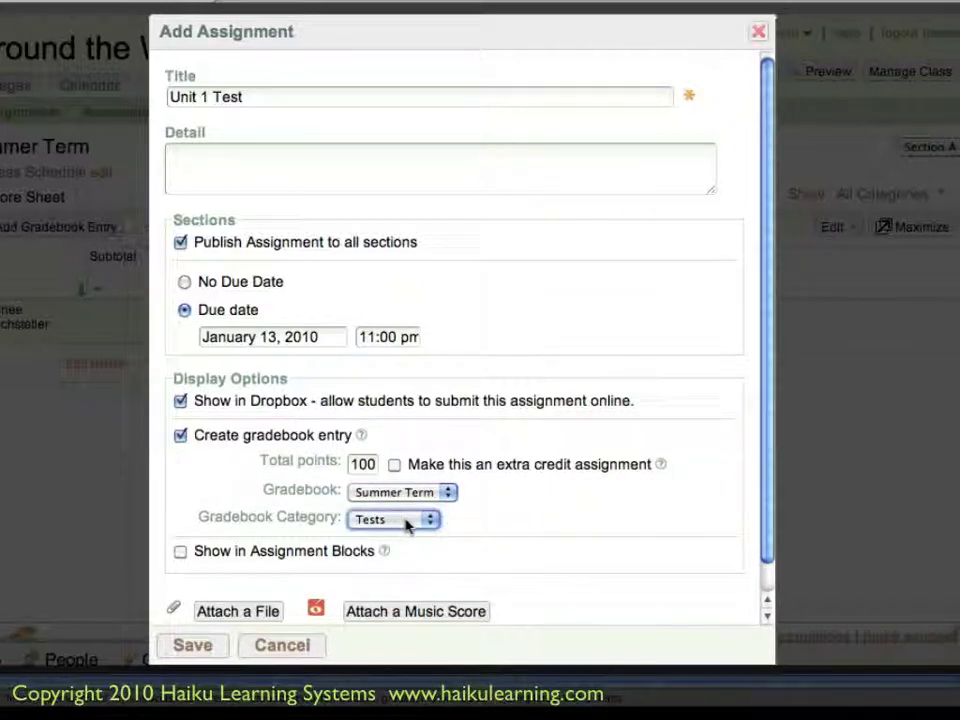
Step: Show the assignment in the Australia Unit Homework Box block on the Australia page and save it
left_click(181, 552)
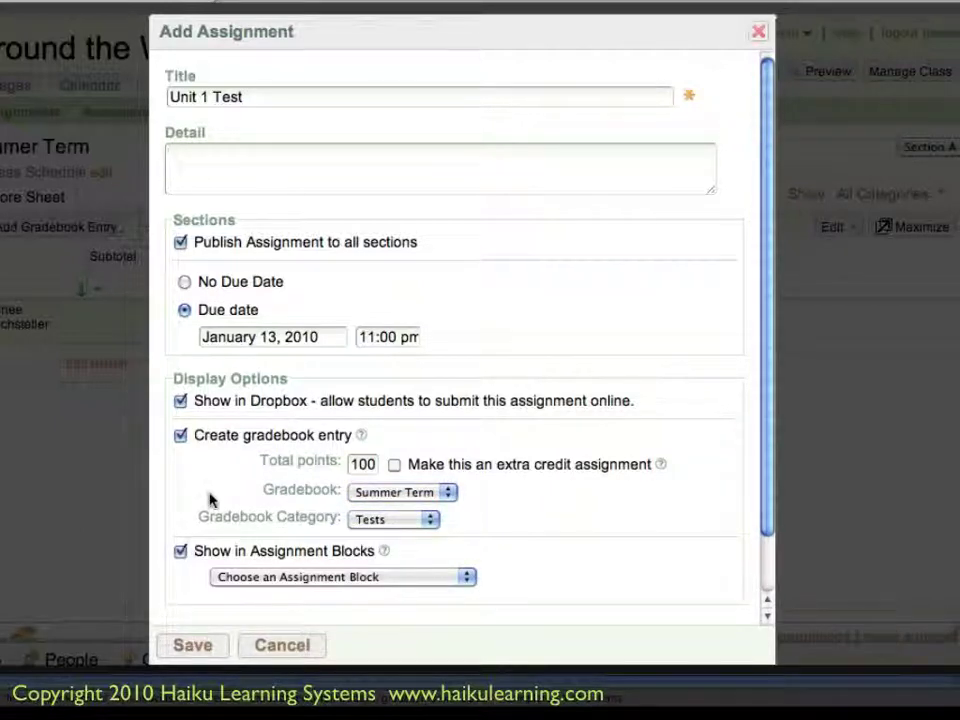
scroll(221, 497, "down", 2)
left_click(298, 517)
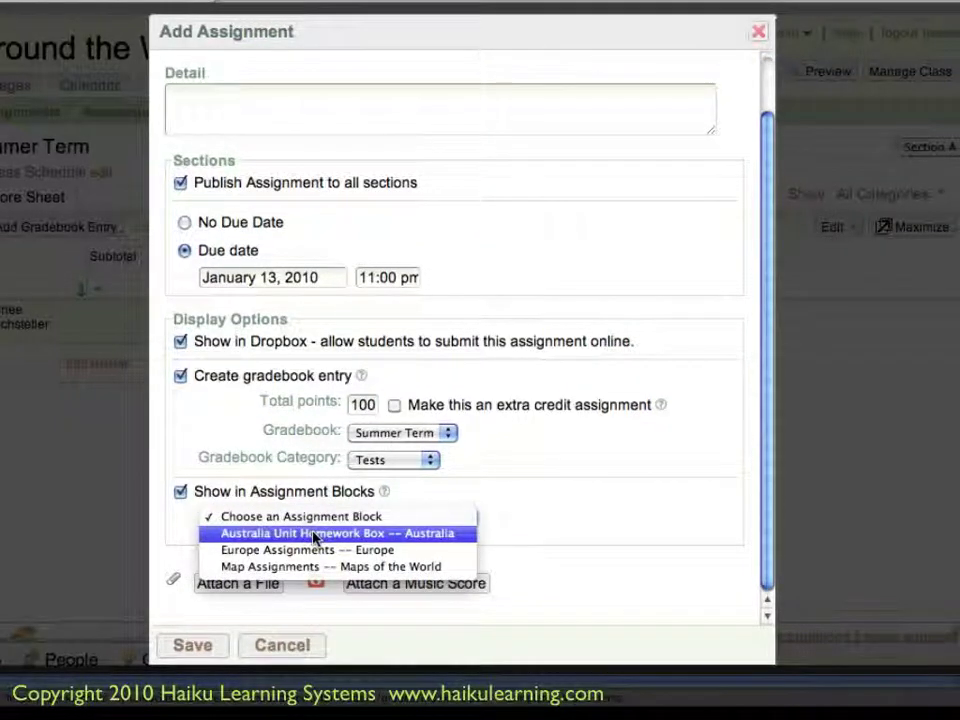
left_click(313, 535)
scroll(477, 483, "down", 1)
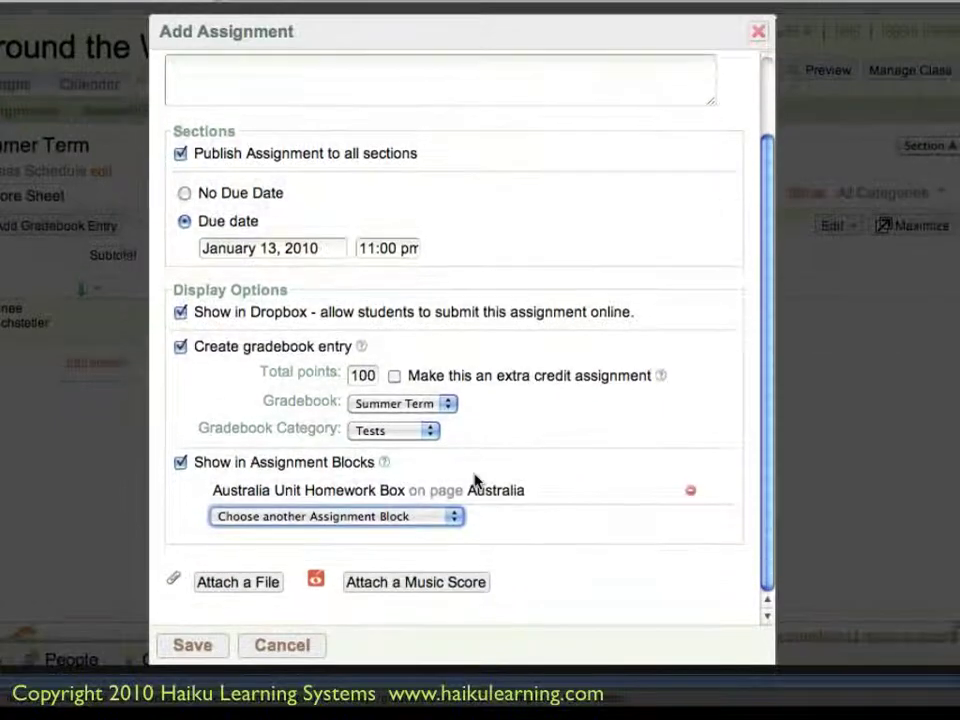
left_click(205, 652)
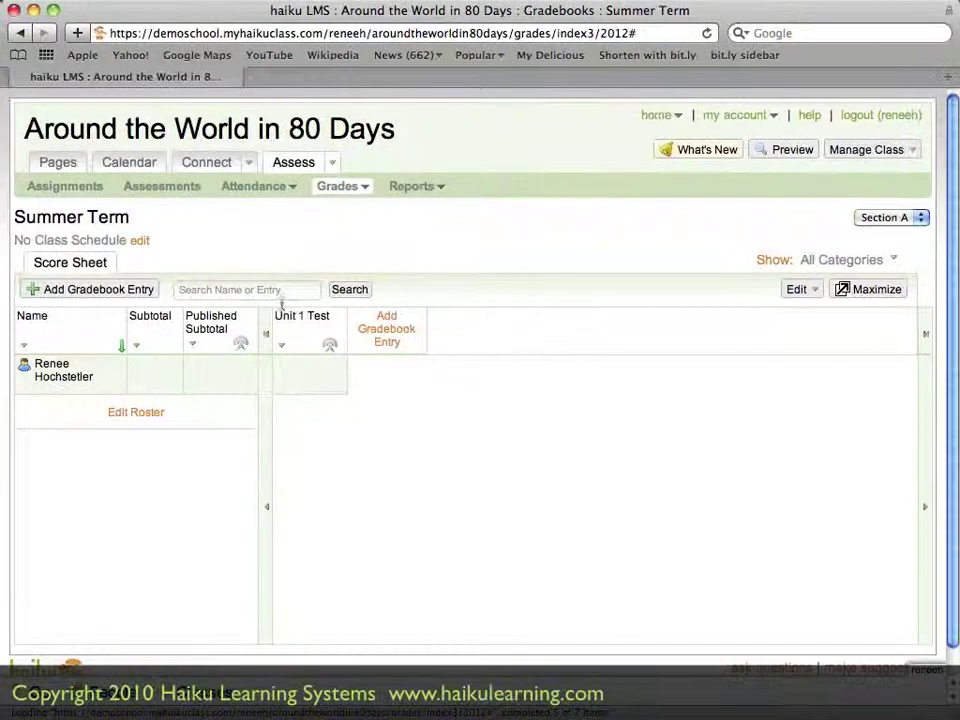
Step: Filter the Summer Term score sheet to show only the Tests category
mouse_move(305, 332)
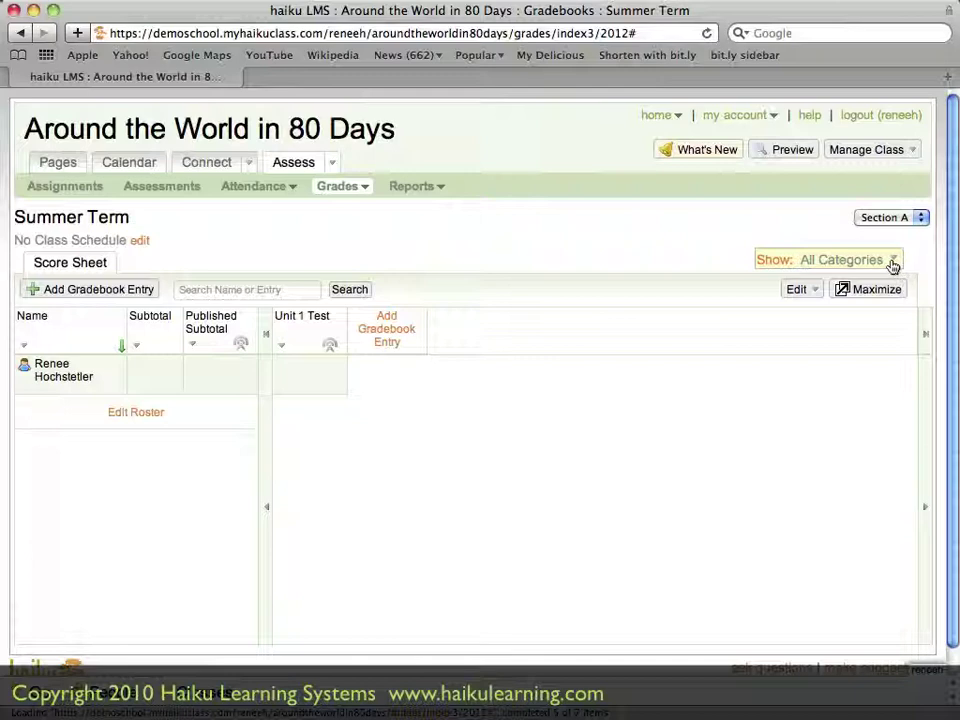
left_click(894, 262)
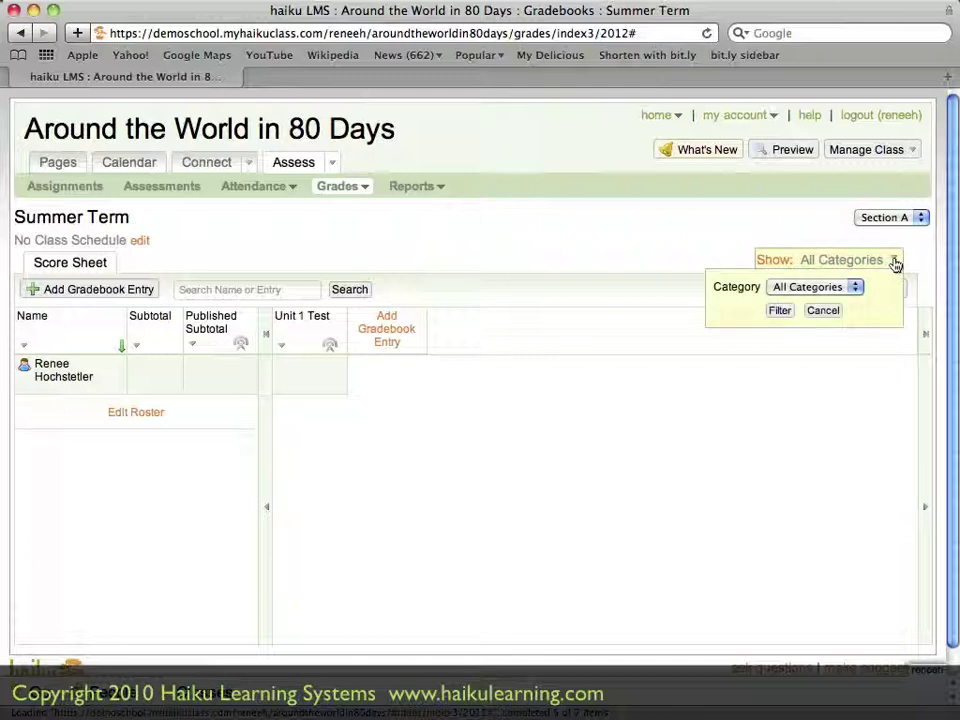
left_click(895, 262)
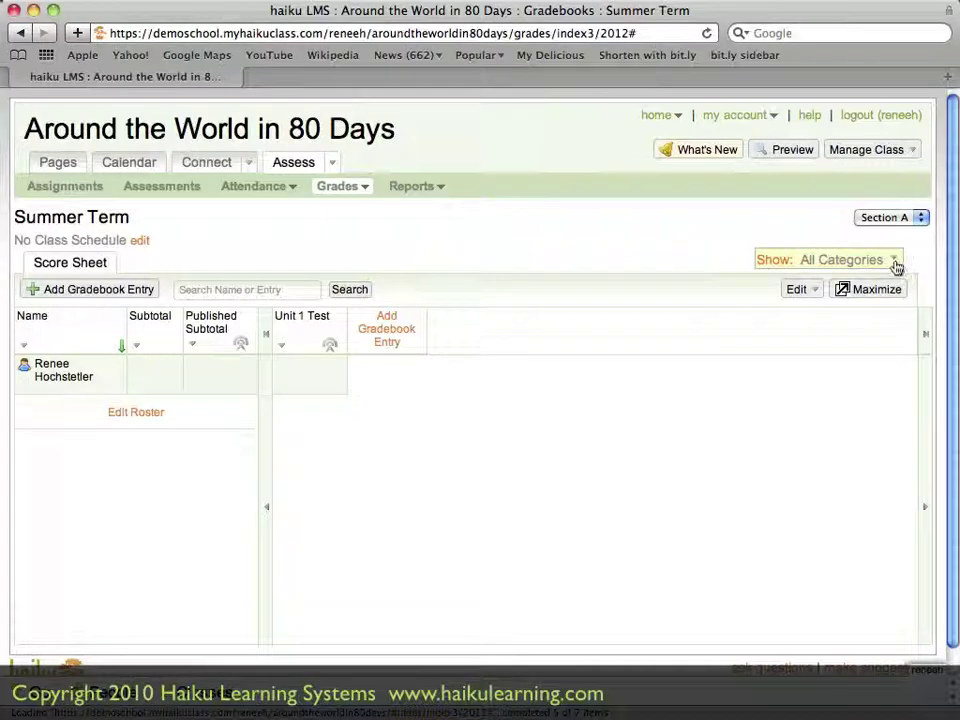
left_click(894, 260)
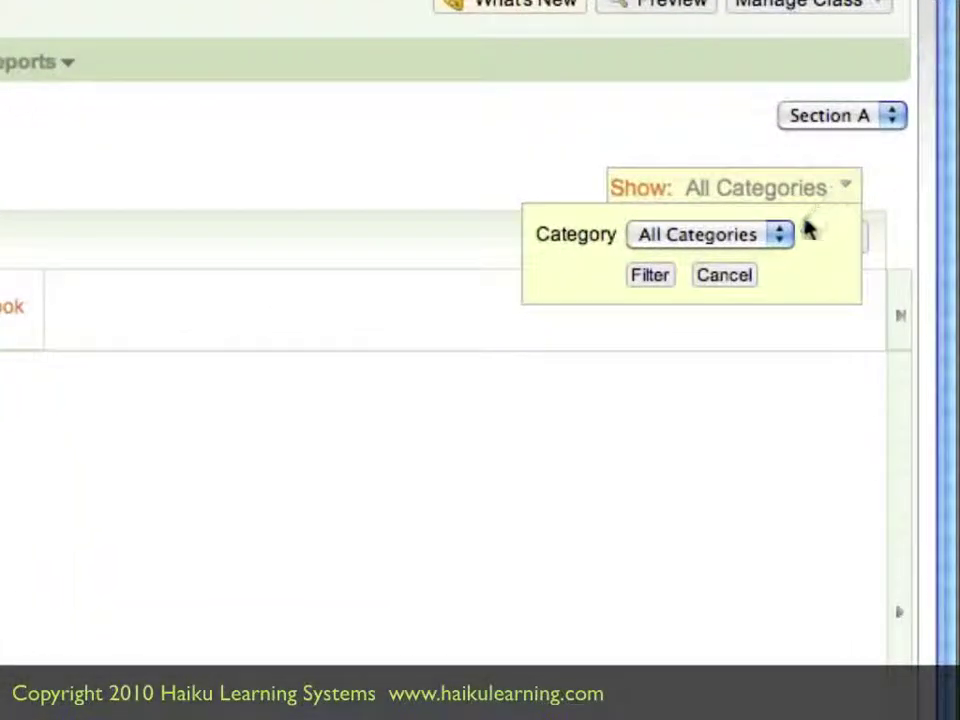
left_click(814, 261)
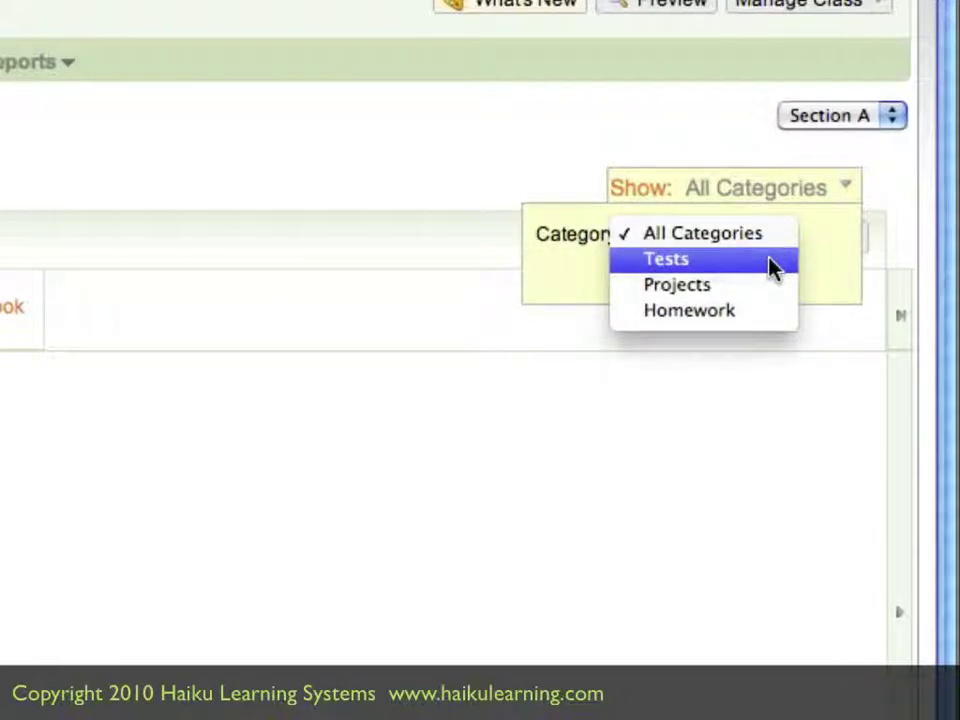
left_click(770, 264)
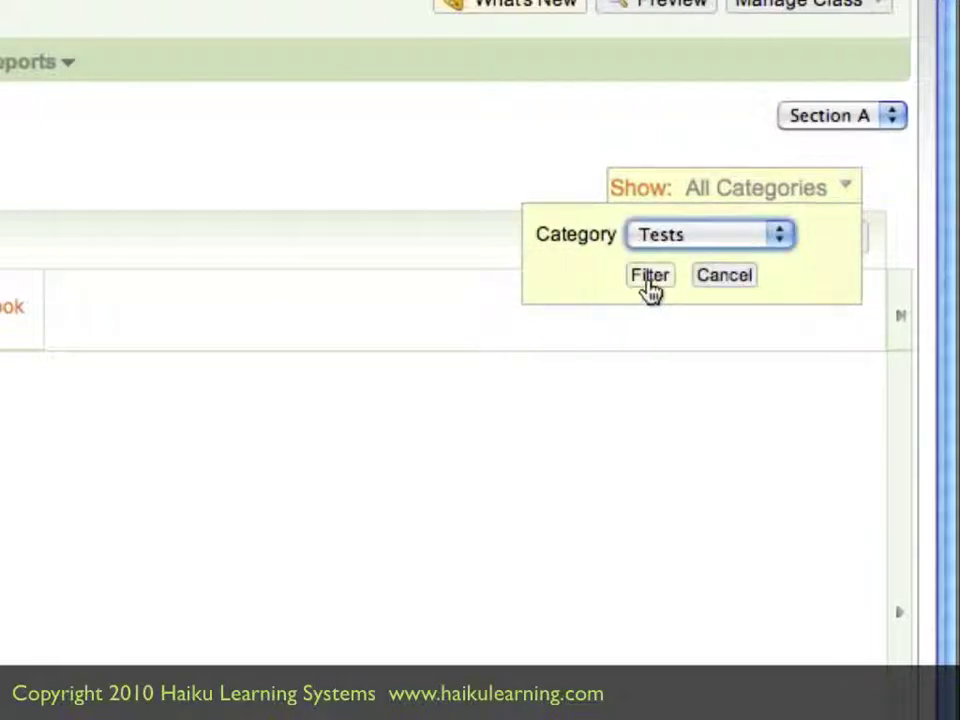
left_click(650, 280)
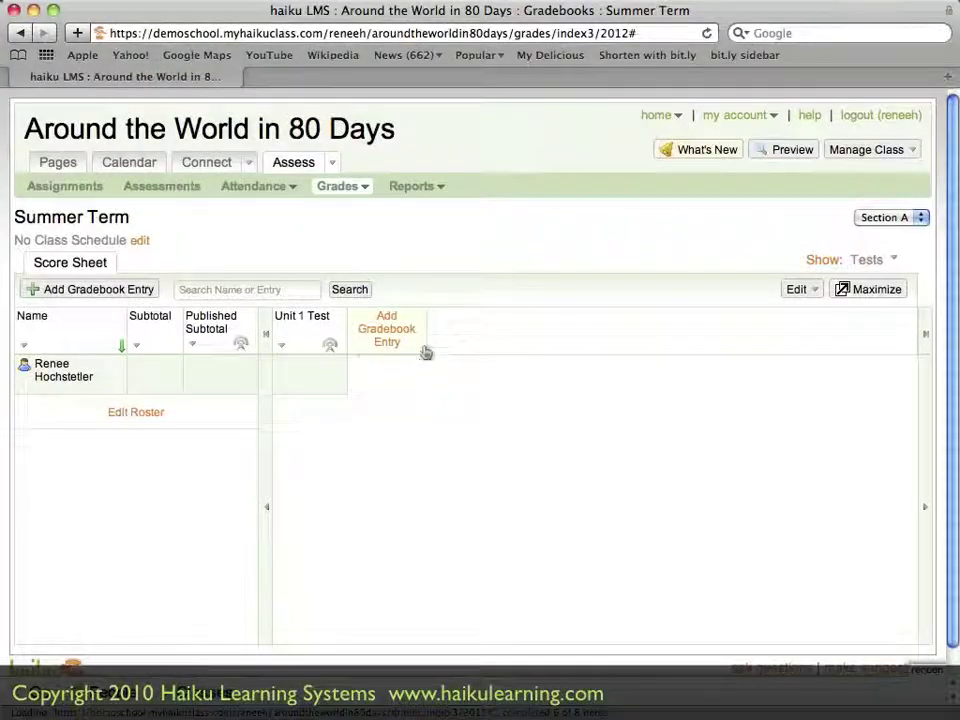